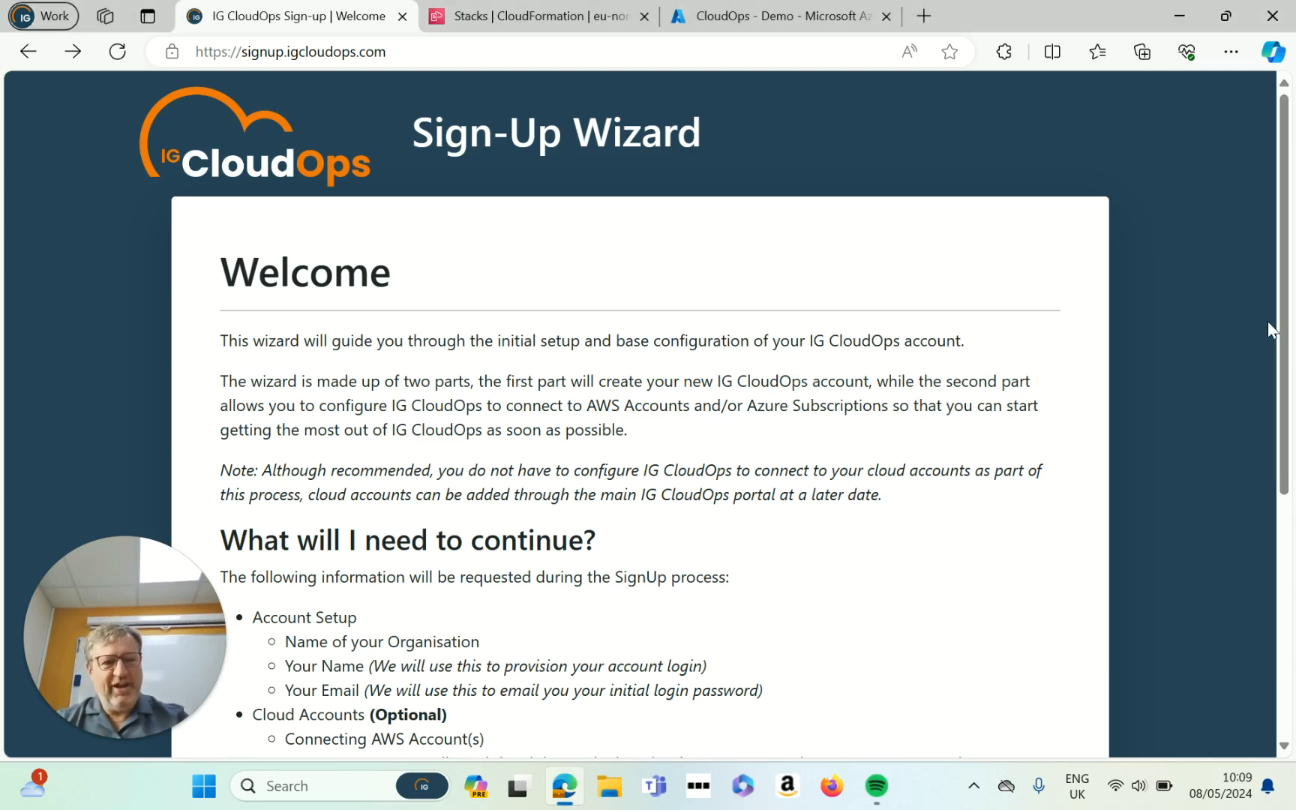
Step: Start the sign-up and enter the organisation name on the Account Setup form
drag(1285, 289, 1283, 499)
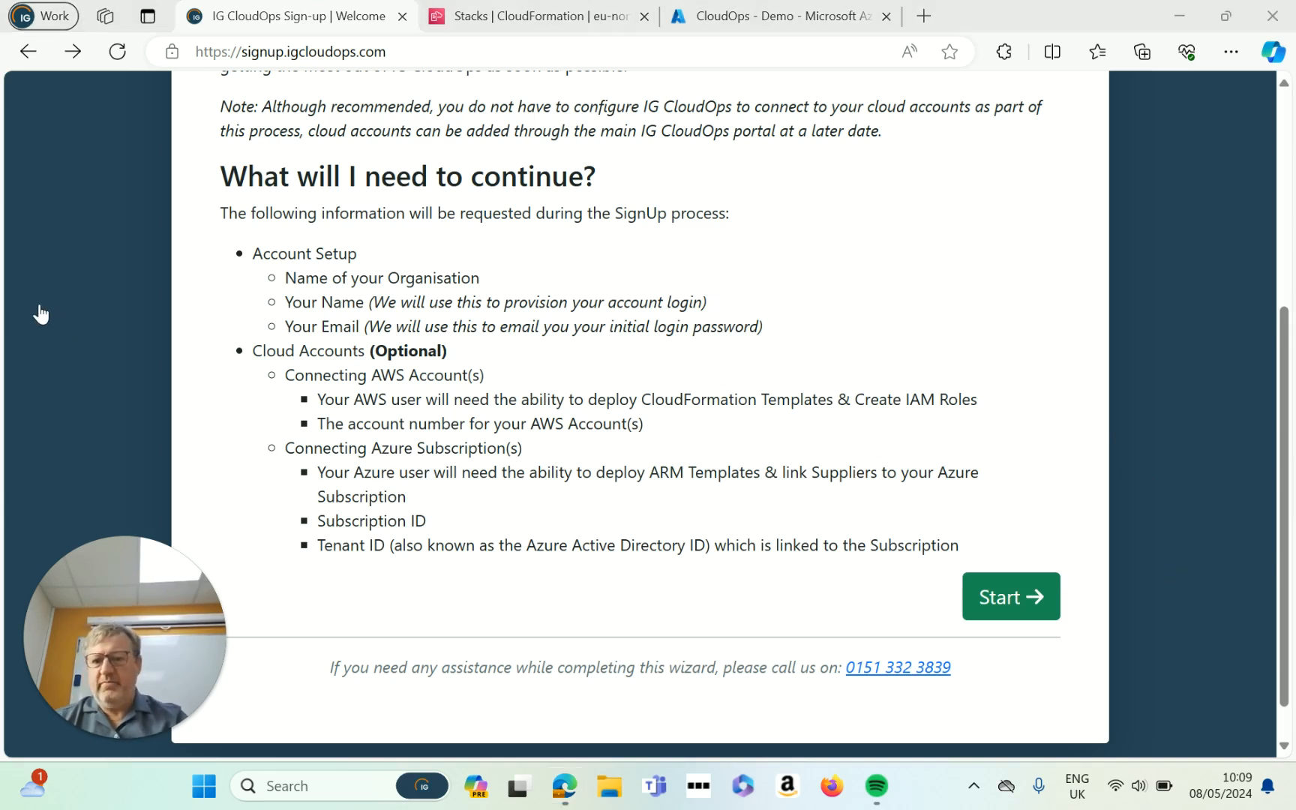
click(1011, 596)
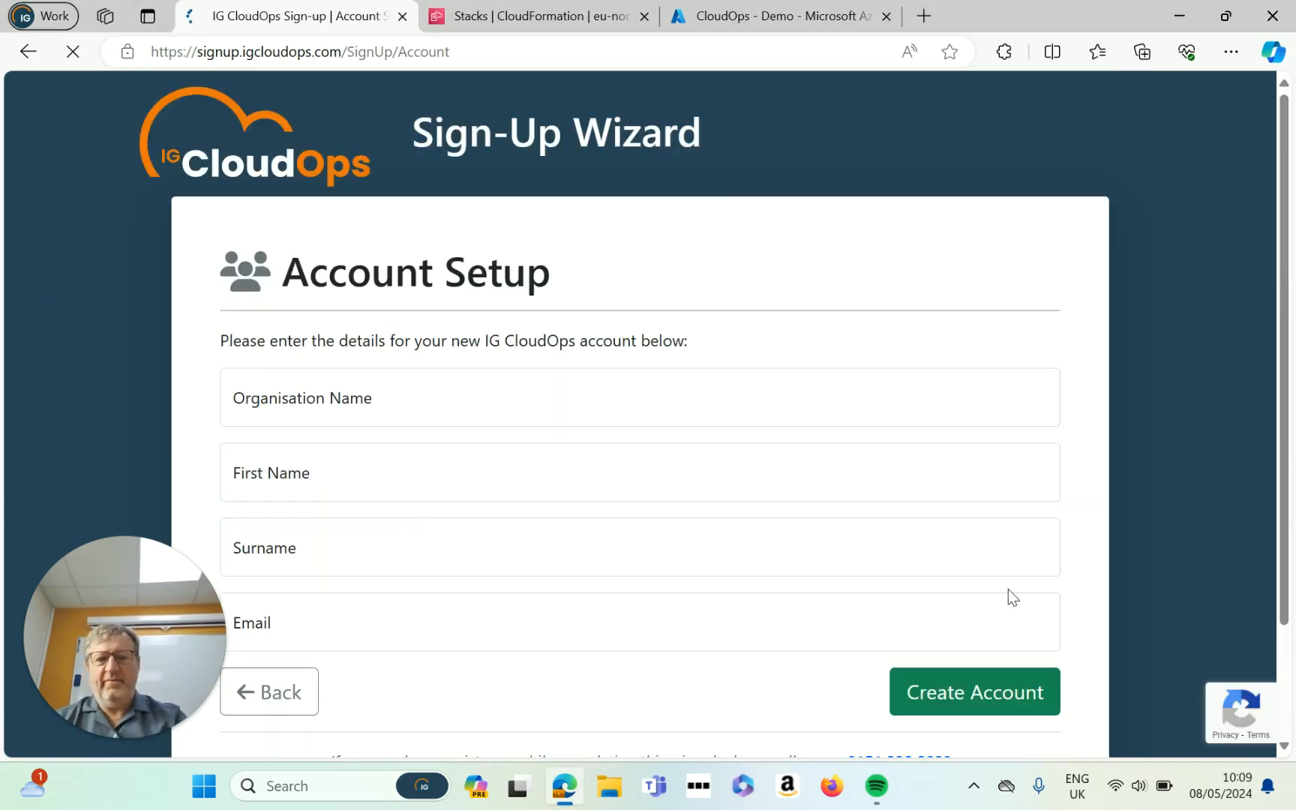
click(473, 416)
text(steve)
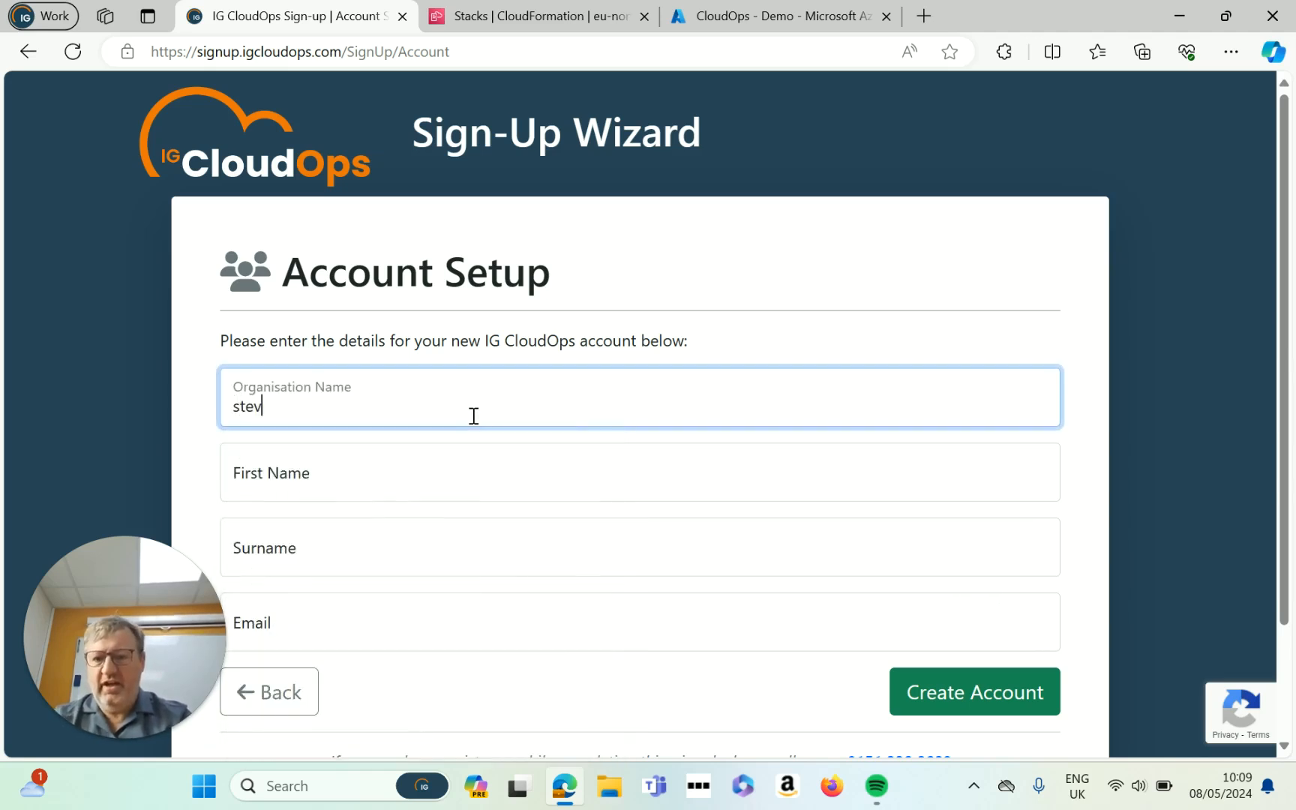
Step: Fill in the first name and surname, and pick the e-mail from the browser's saved details
click(298, 481)
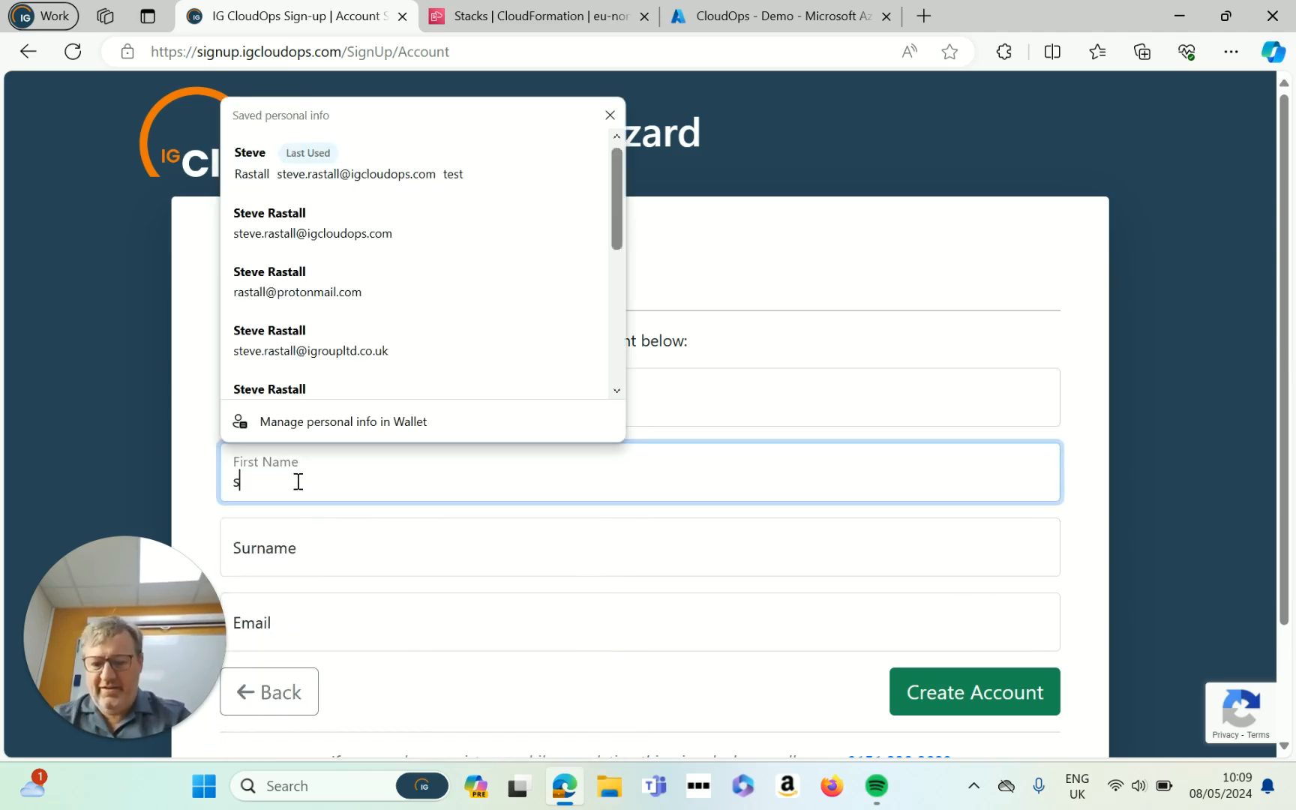
click(292, 547)
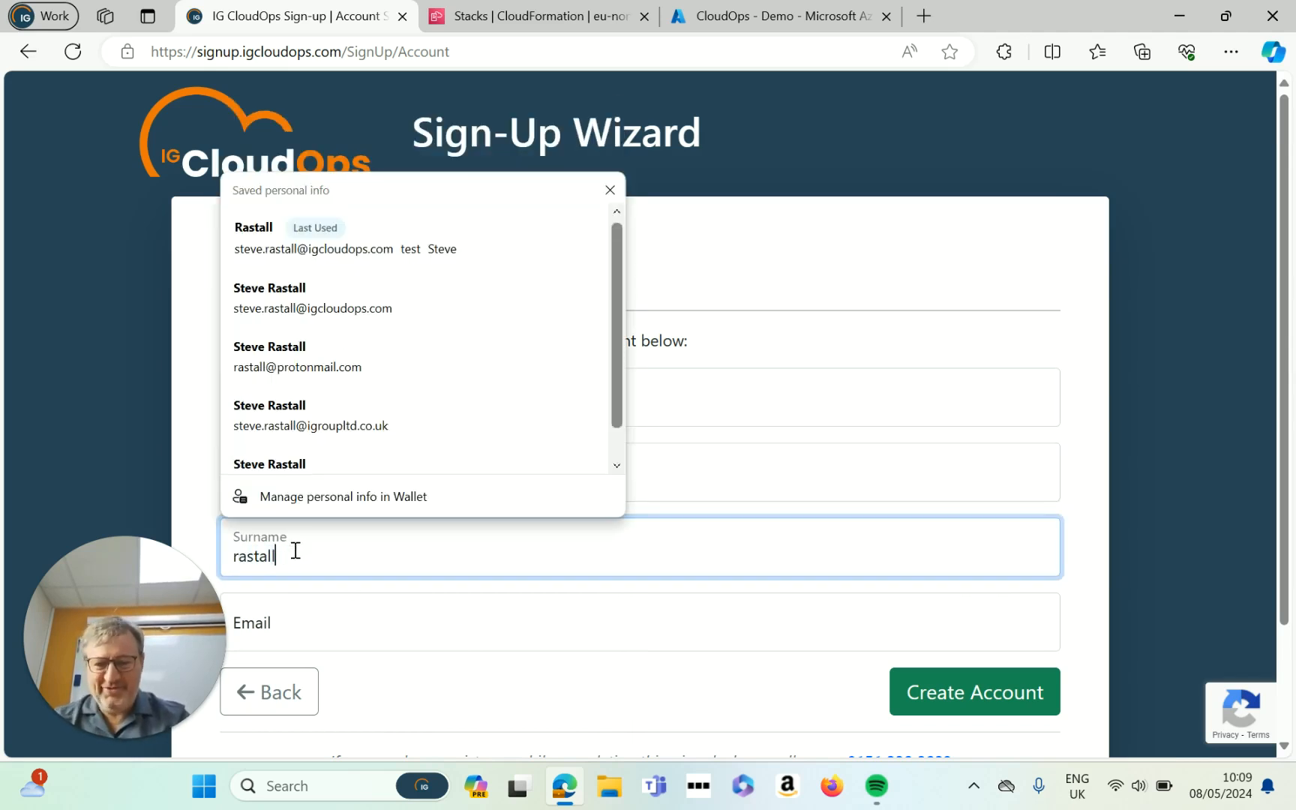
click(293, 617)
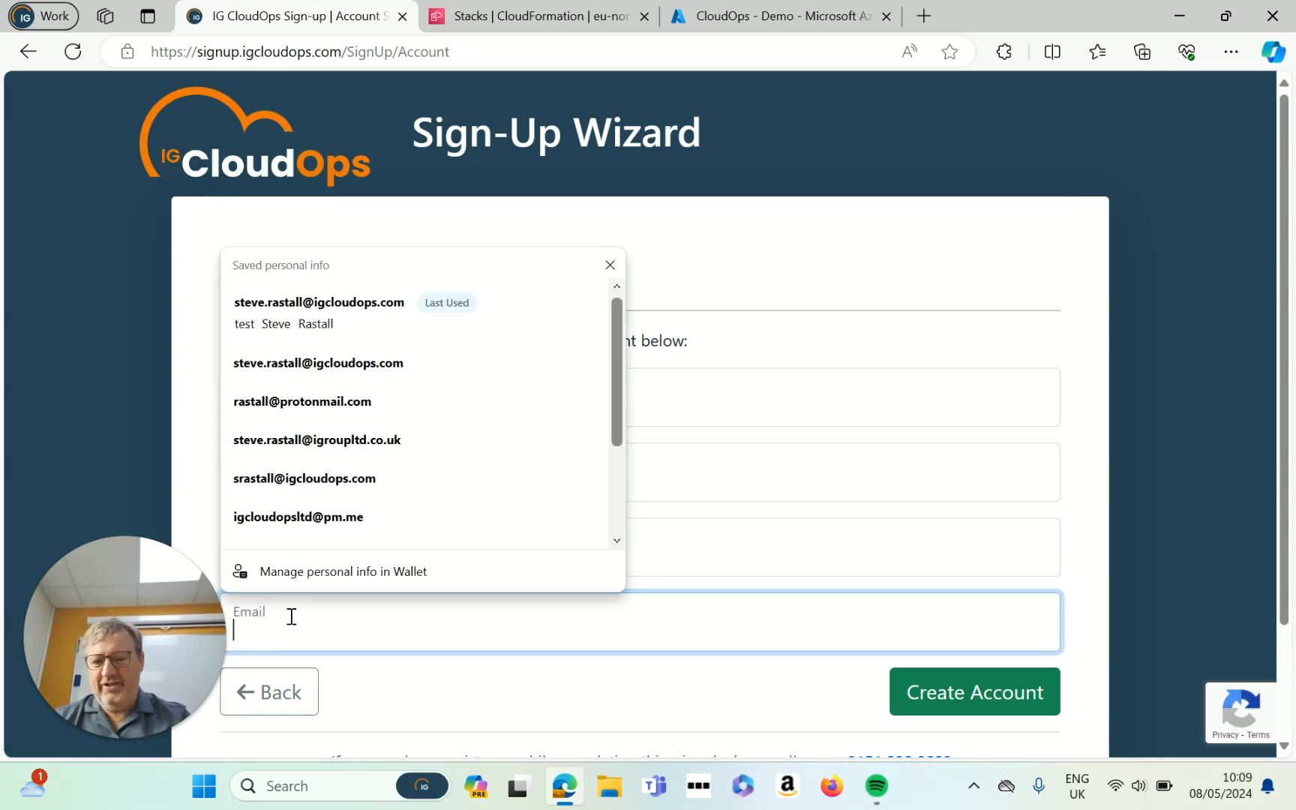
scroll(364, 493, down, 1)
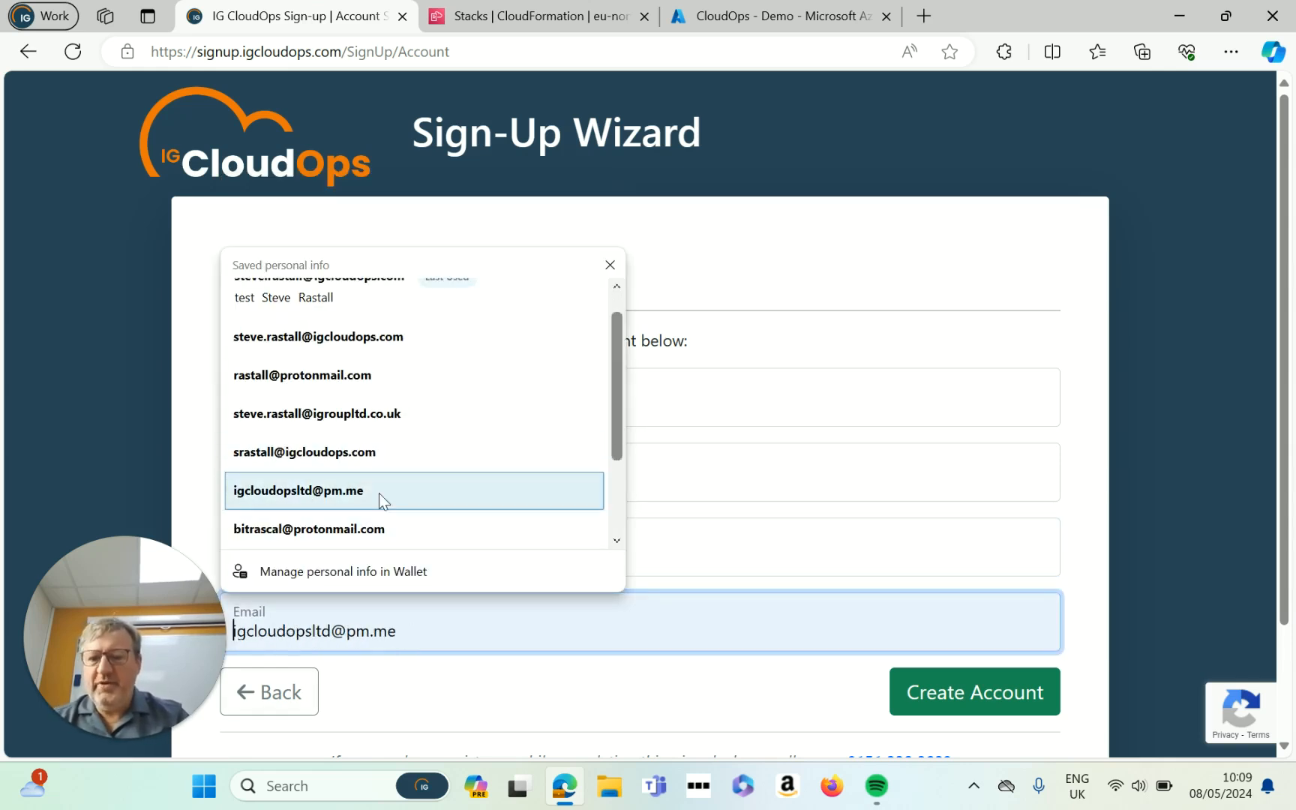
scroll(338, 325, up, 1)
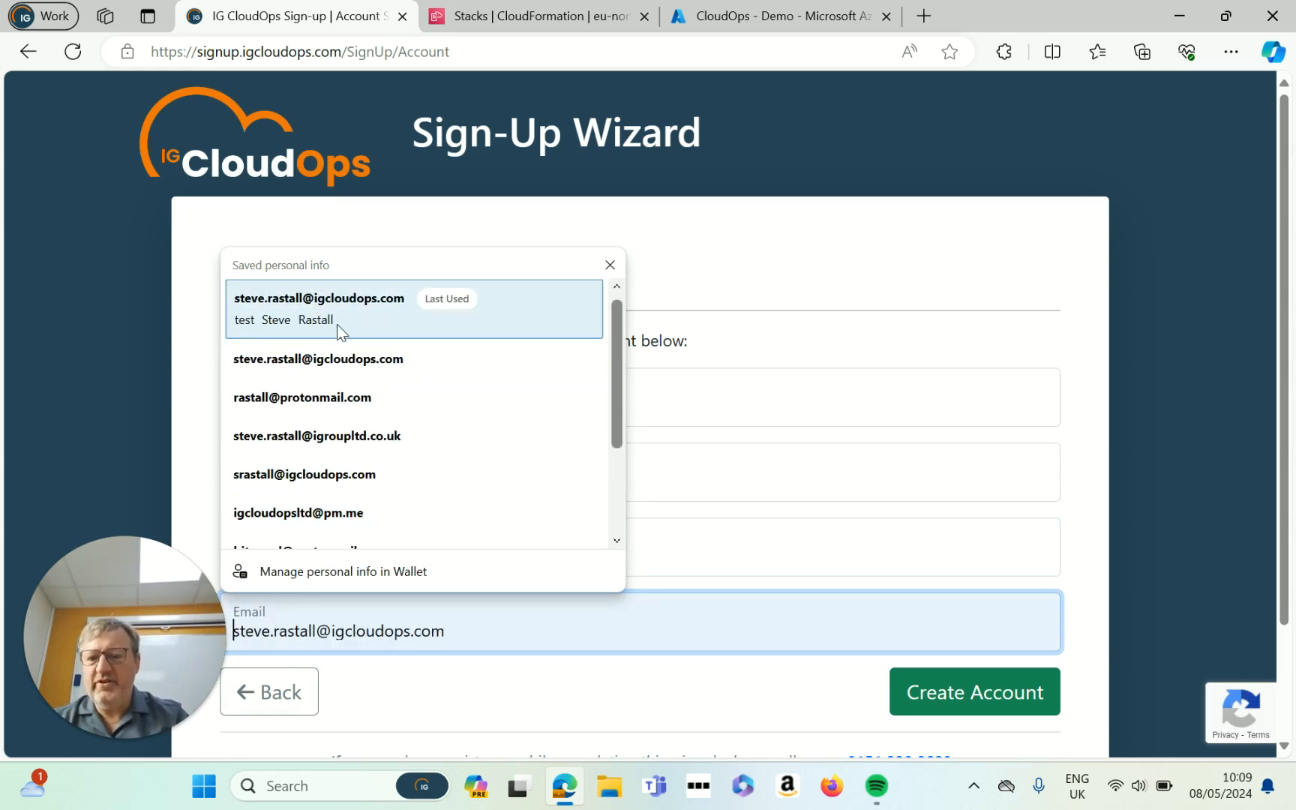
click(341, 373)
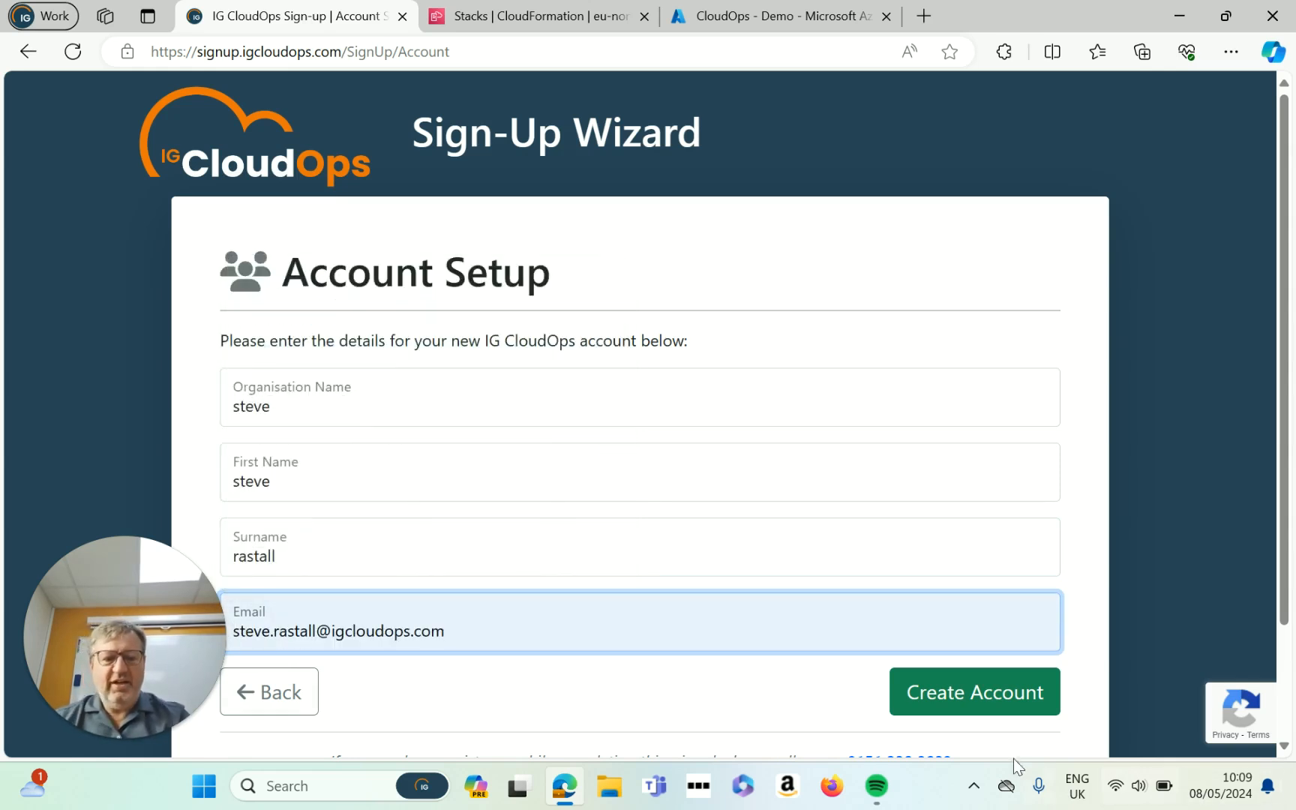
Step: Create the account, then save the CloudFormation stack template link as CF-ReadOnly.json
click(978, 705)
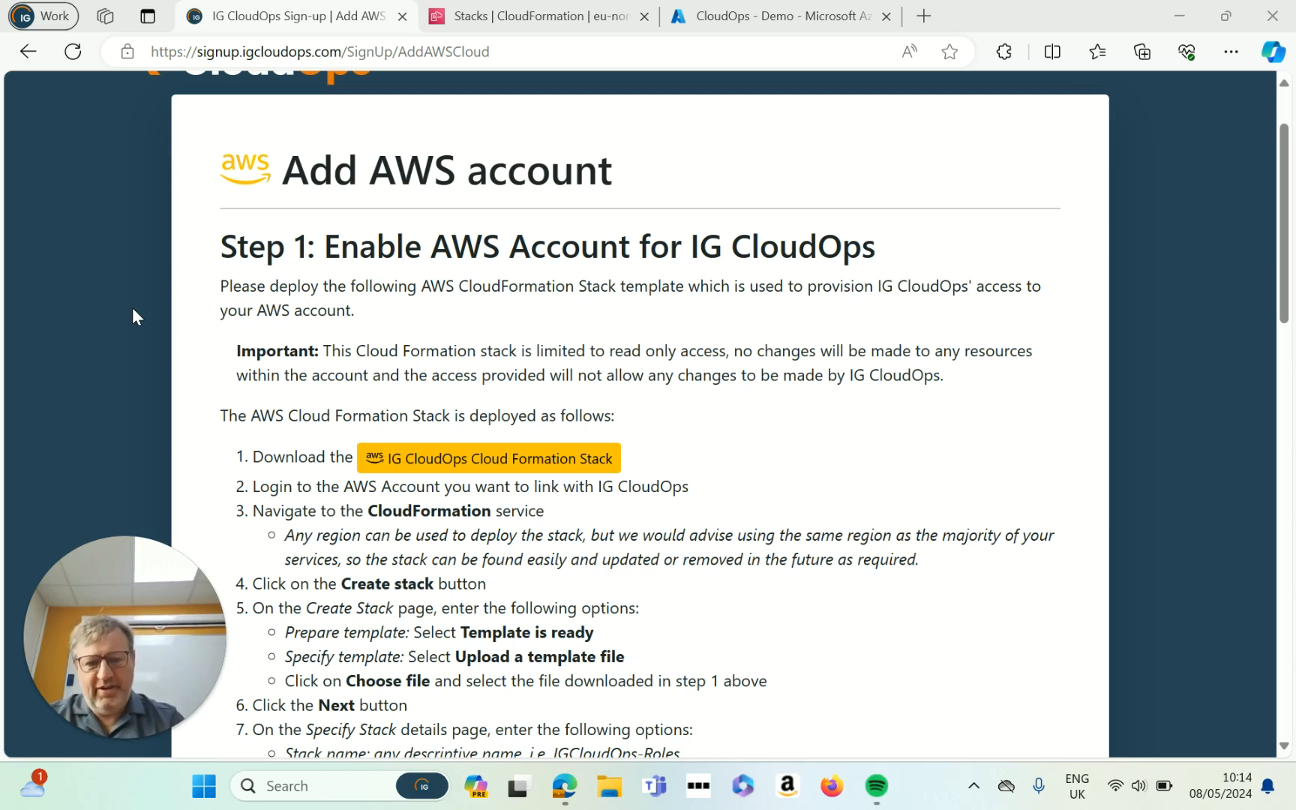
right_click(542, 454)
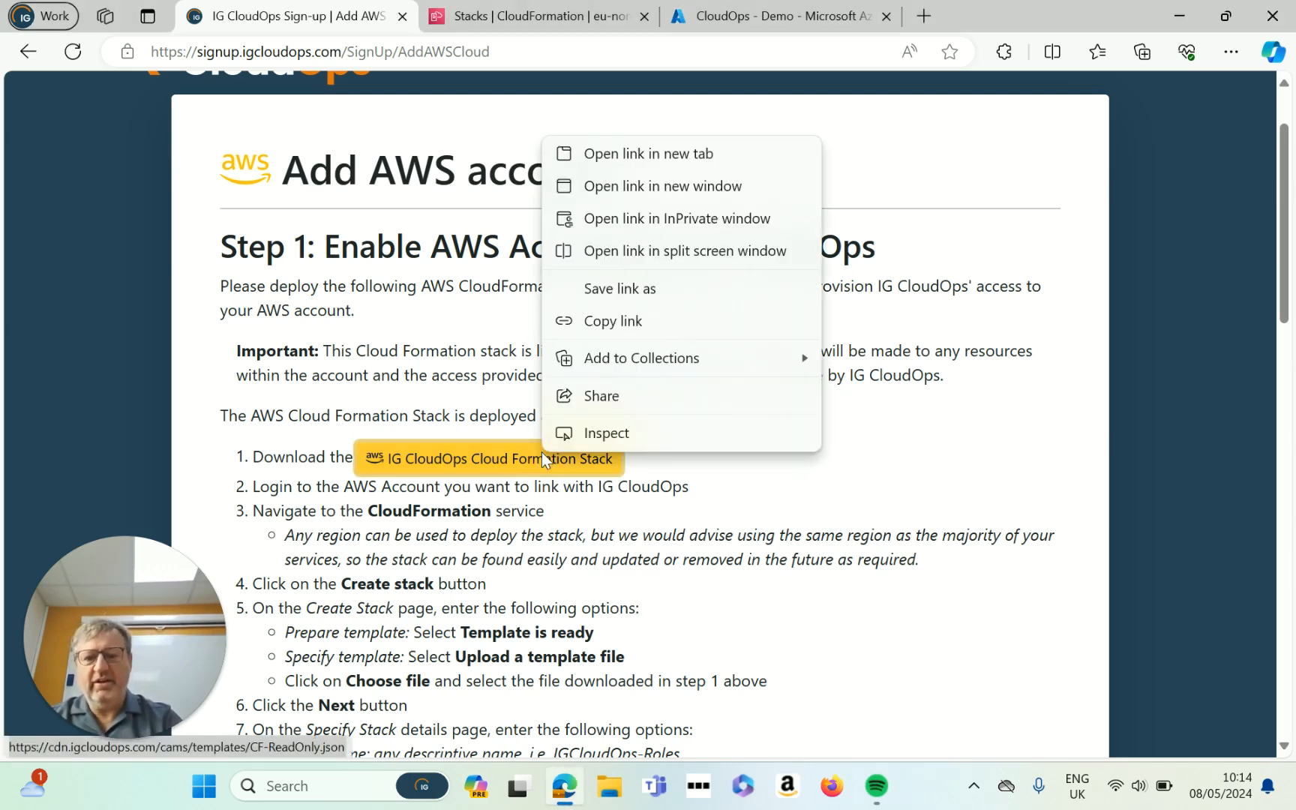
click(640, 291)
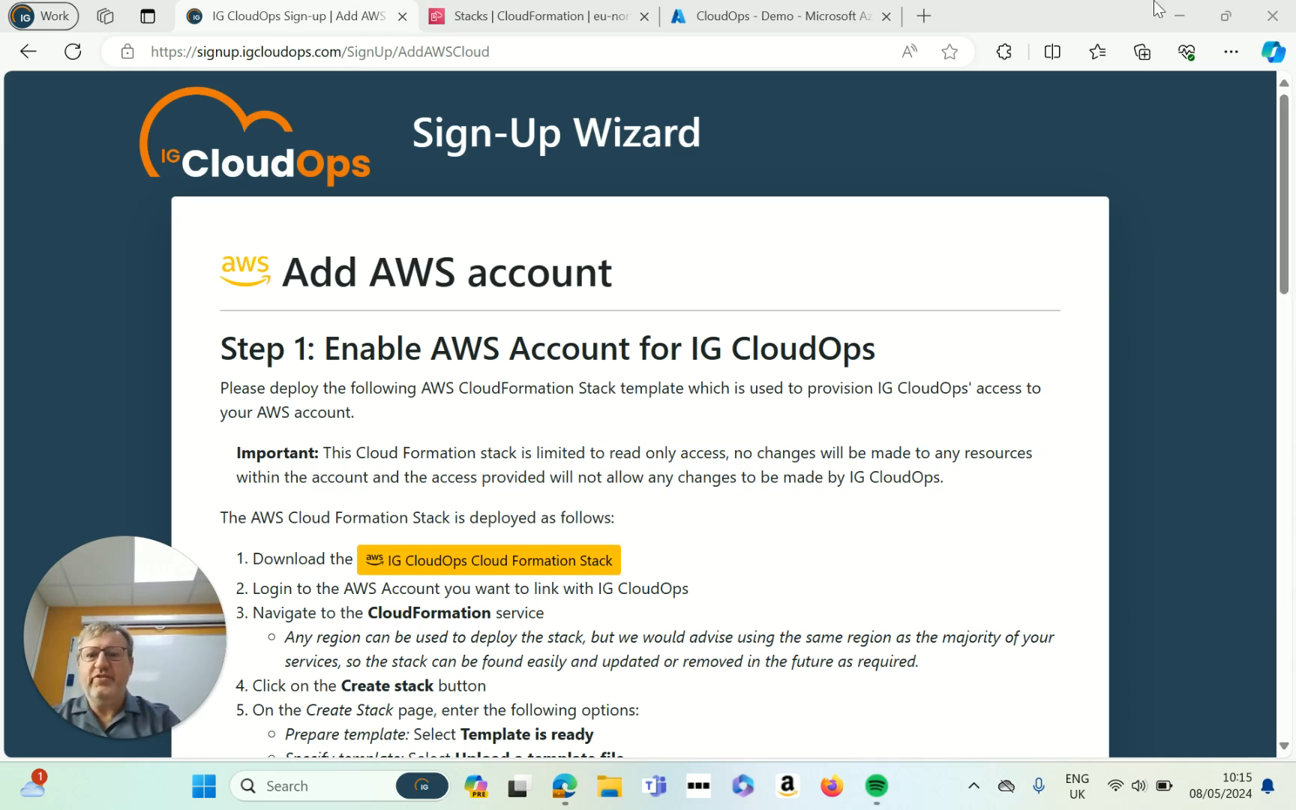
Step: Create a new CloudFormation stack from the uploaded CF-ReadOnly.json template and continue to stack details
click(542, 23)
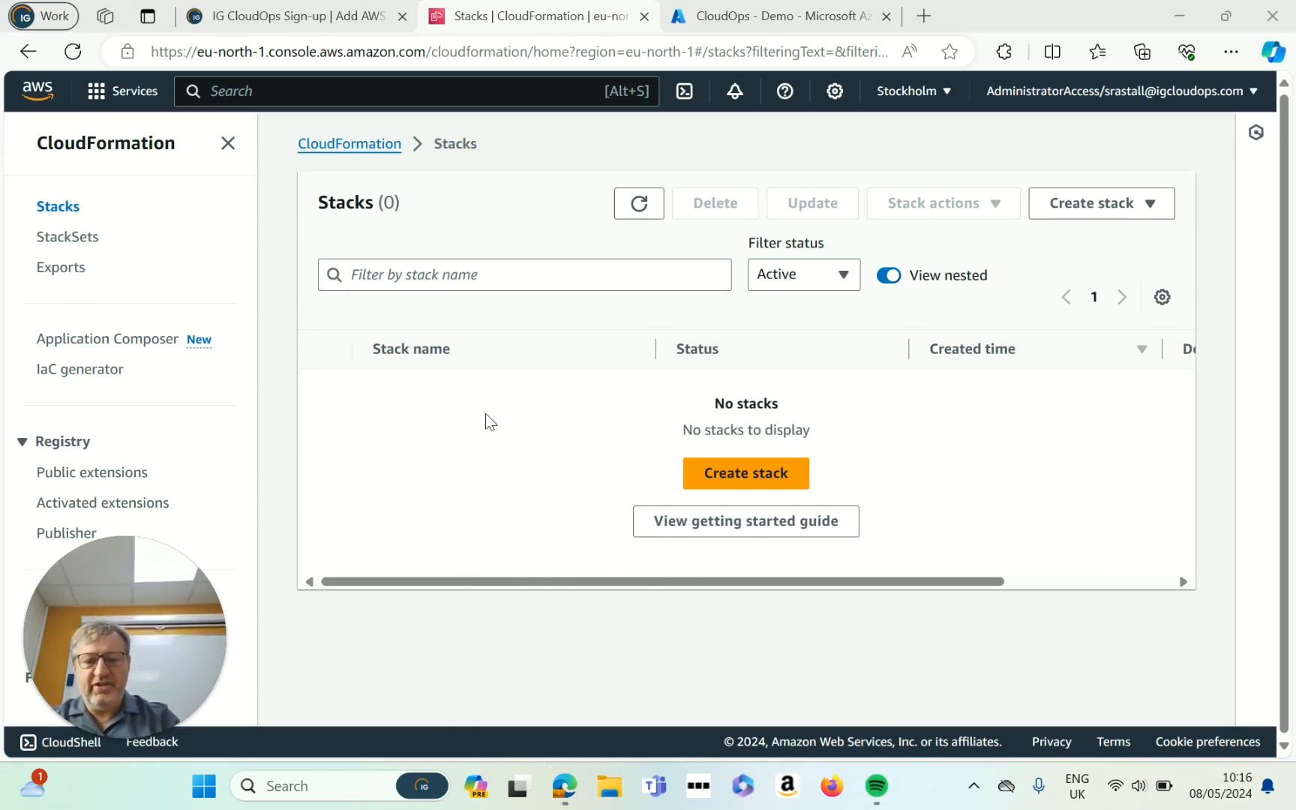
click(770, 475)
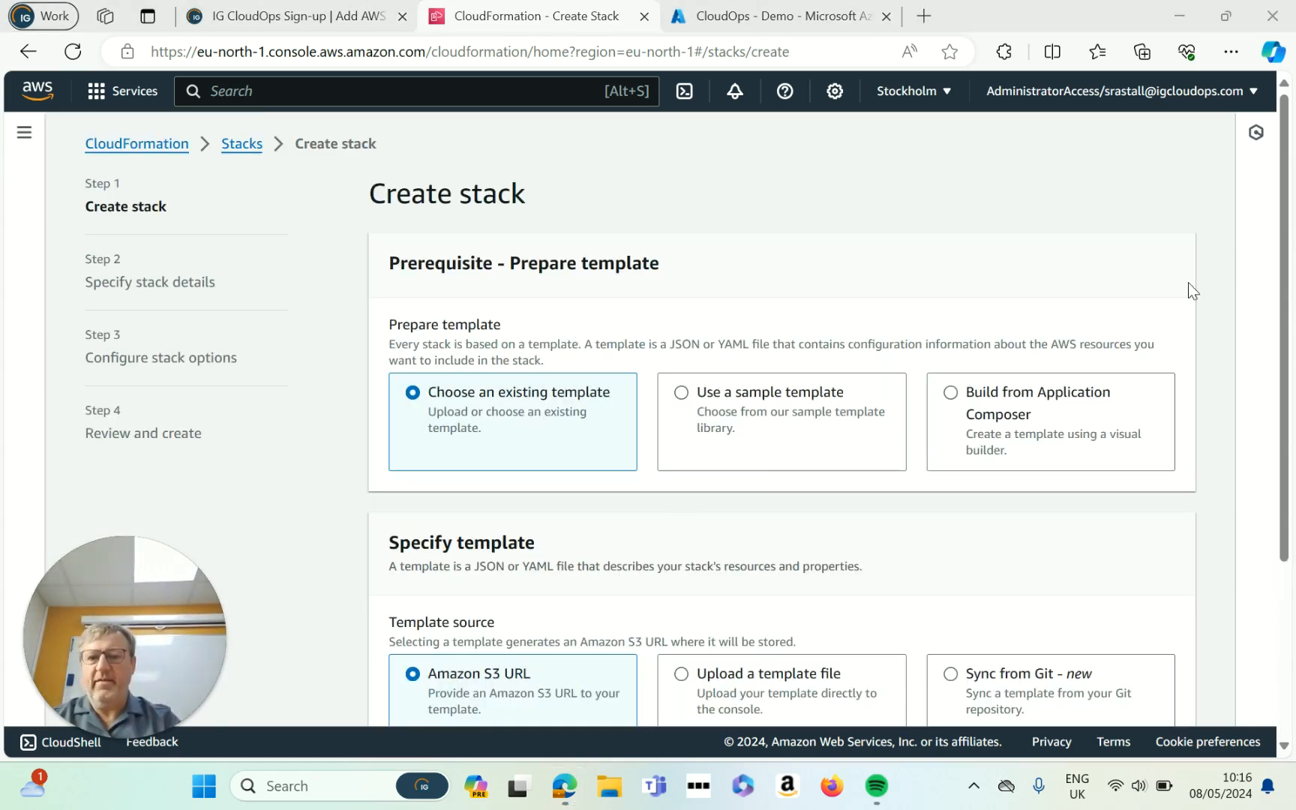
drag(1284, 249, 1259, 371)
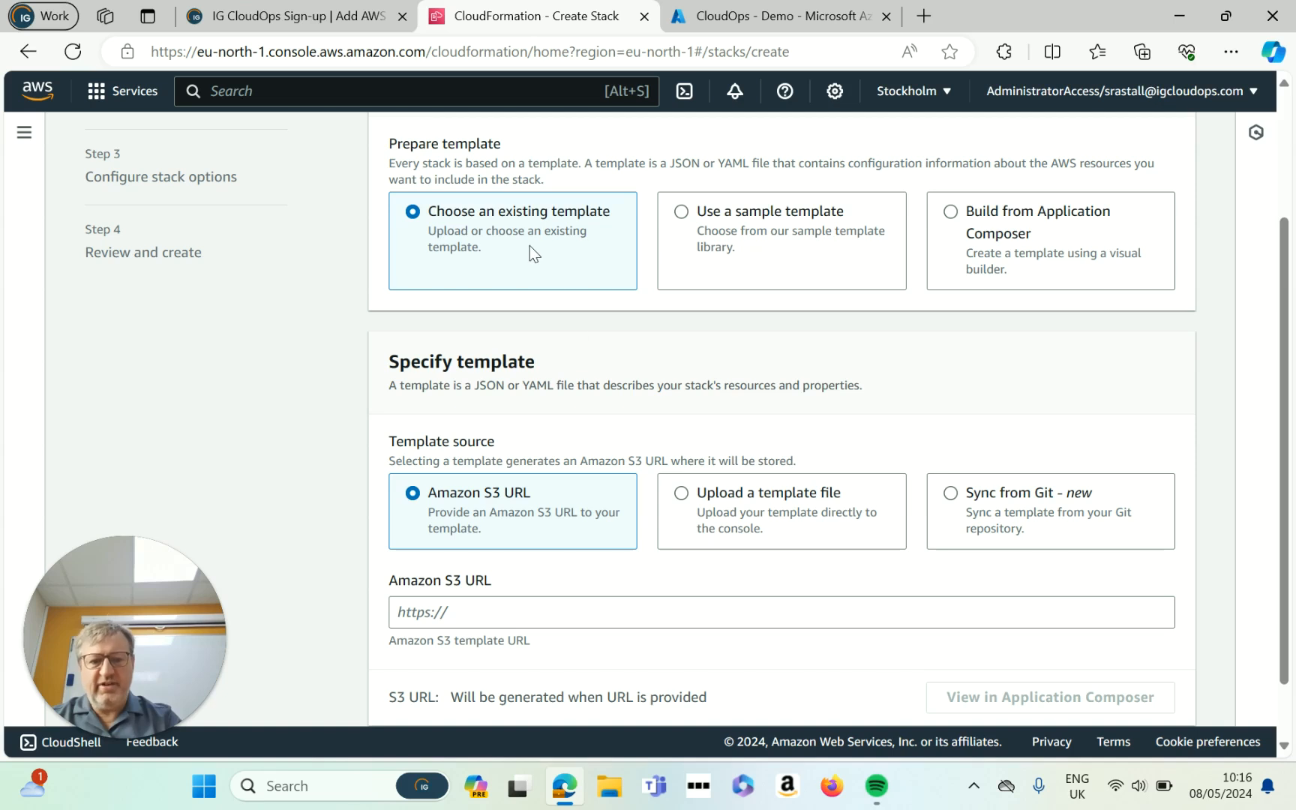
click(683, 495)
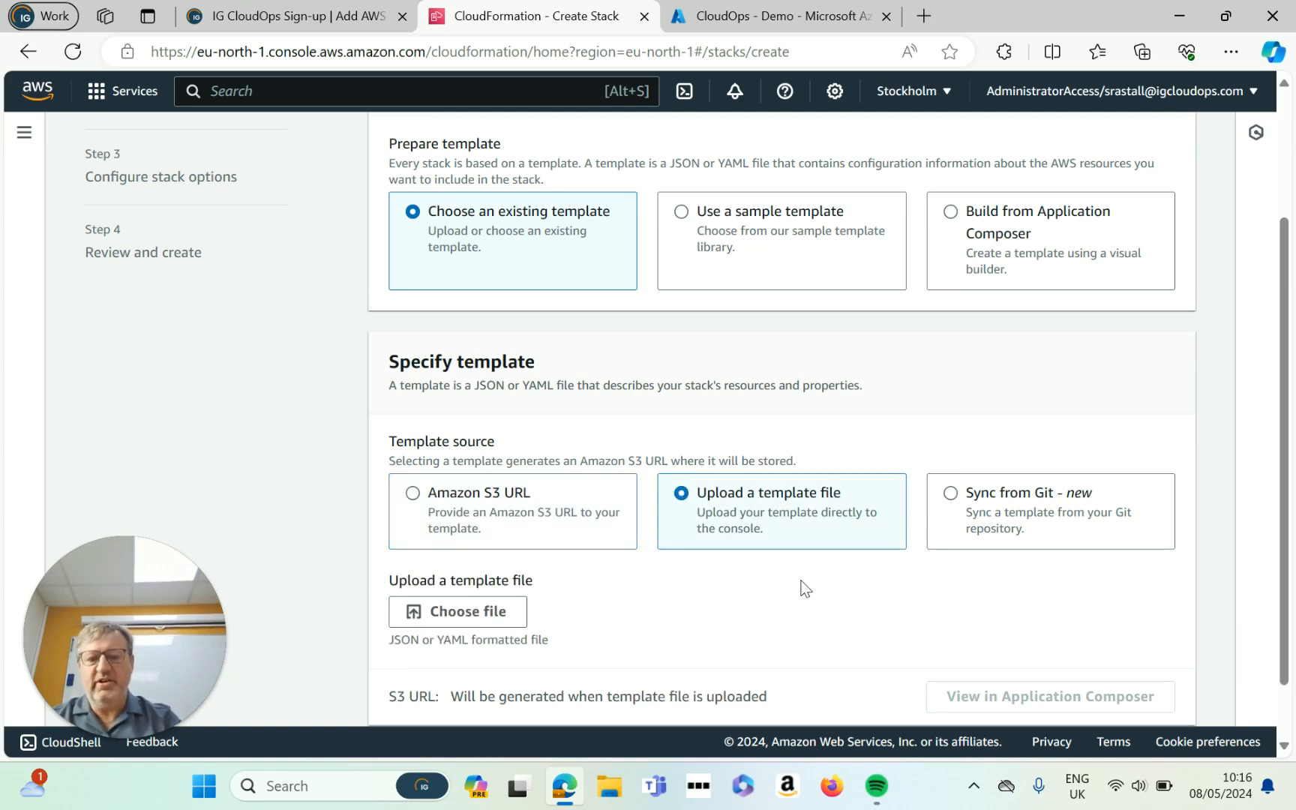
click(463, 623)
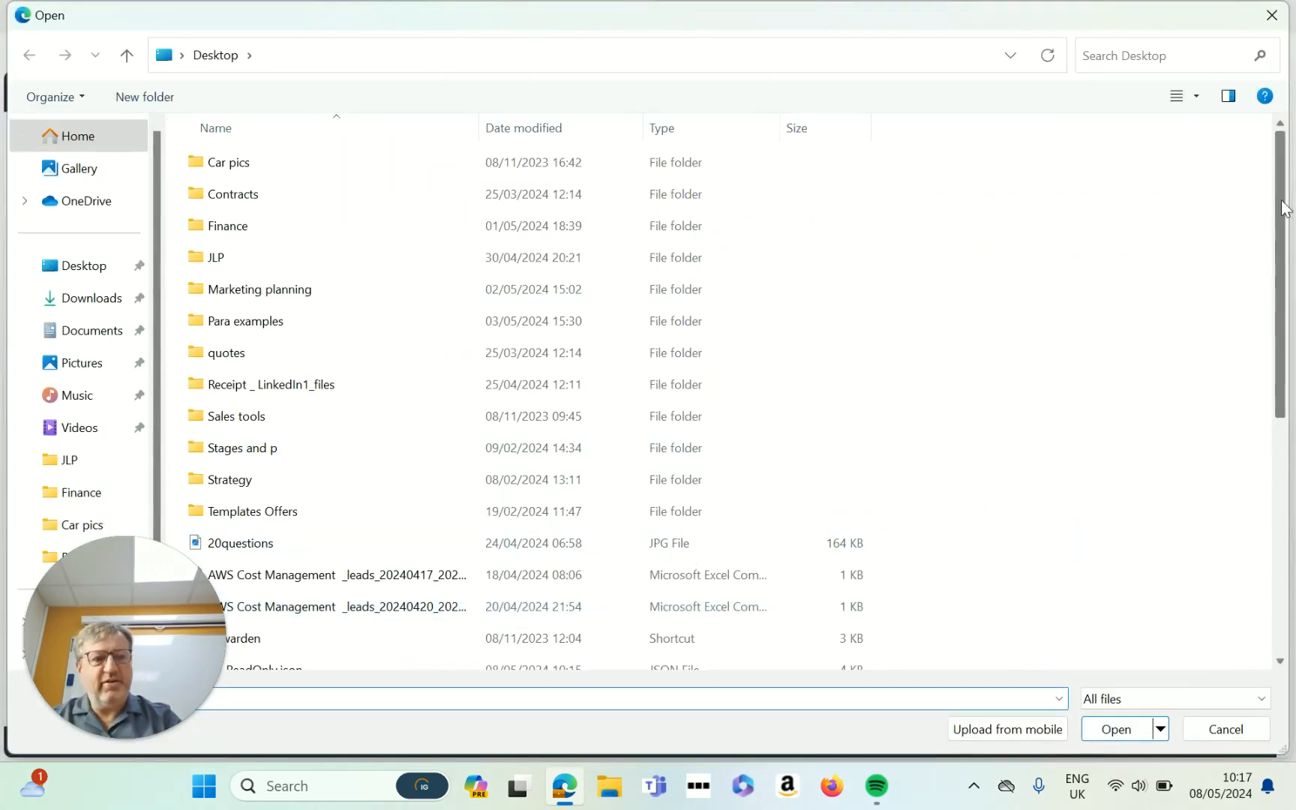
drag(1276, 248, 1273, 479)
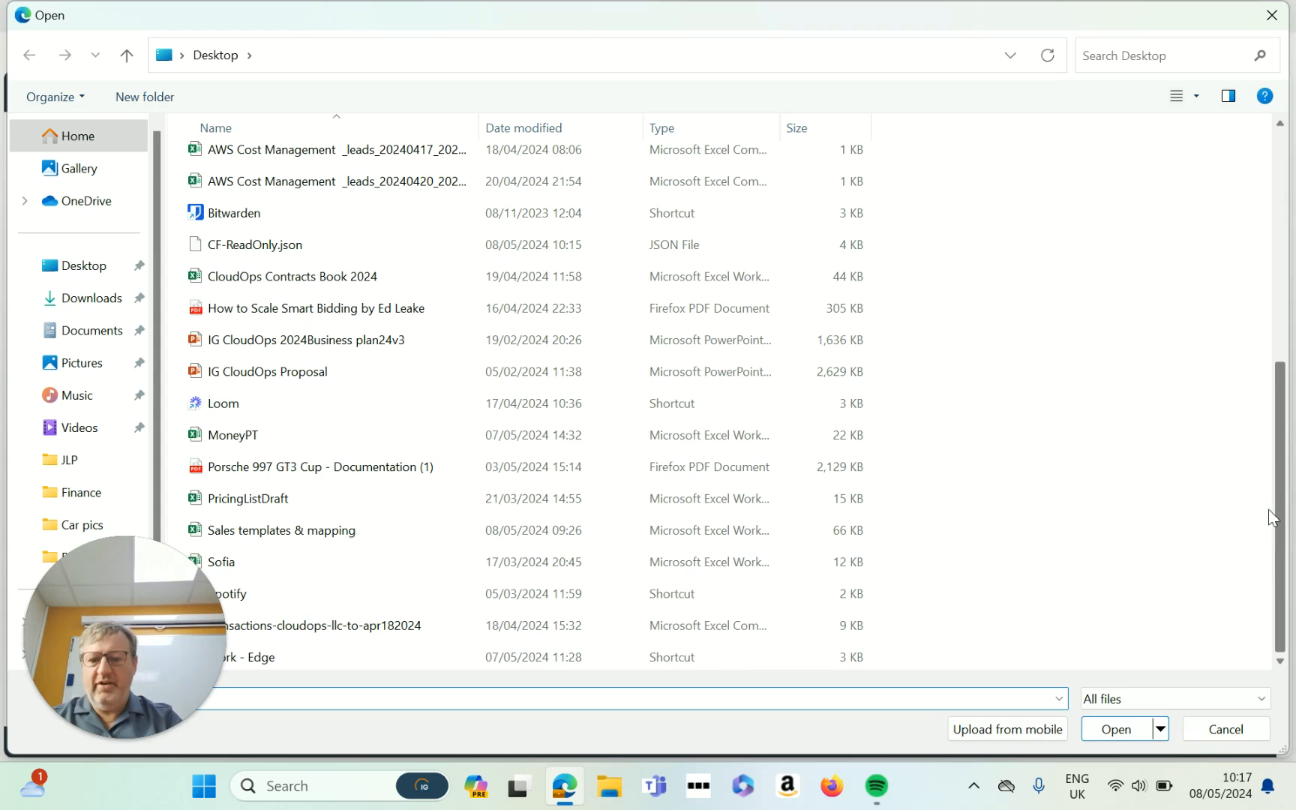
scroll(1262, 353, up, 2)
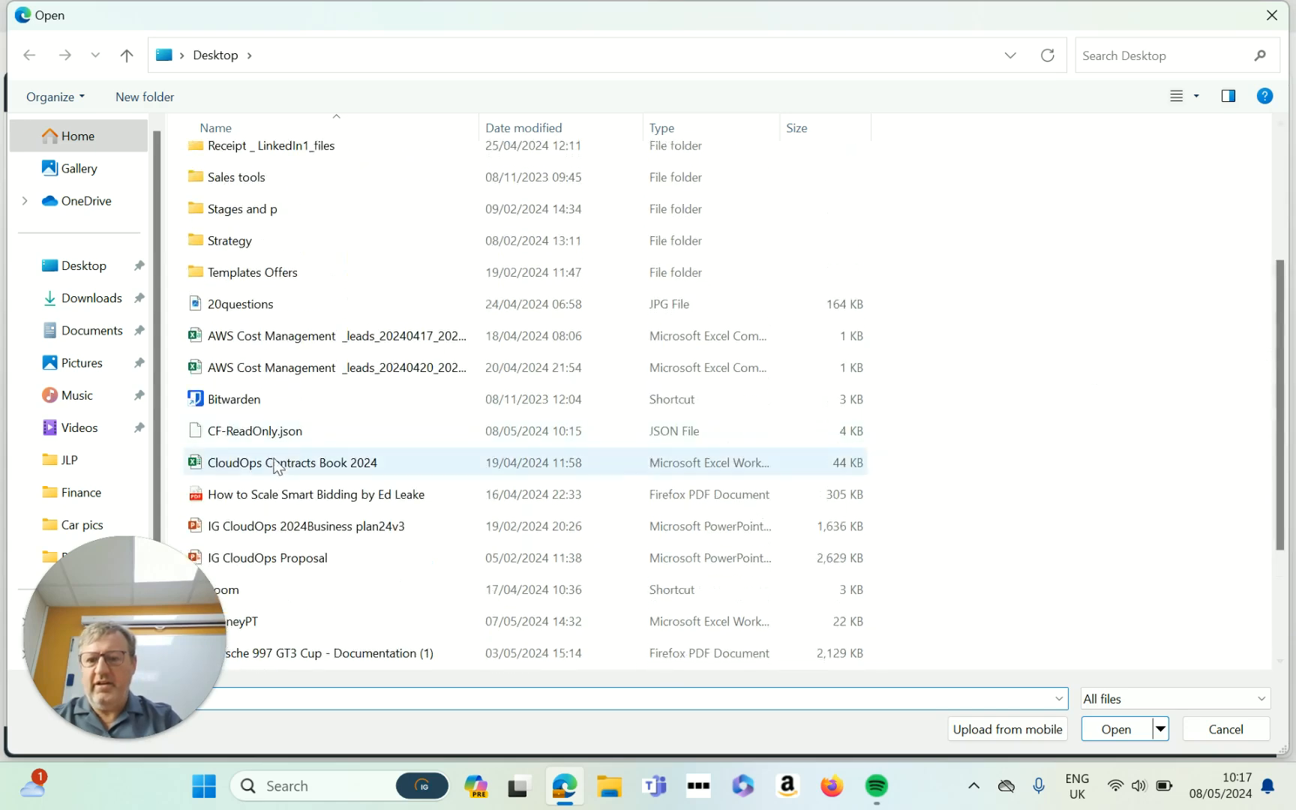
double_click(298, 434)
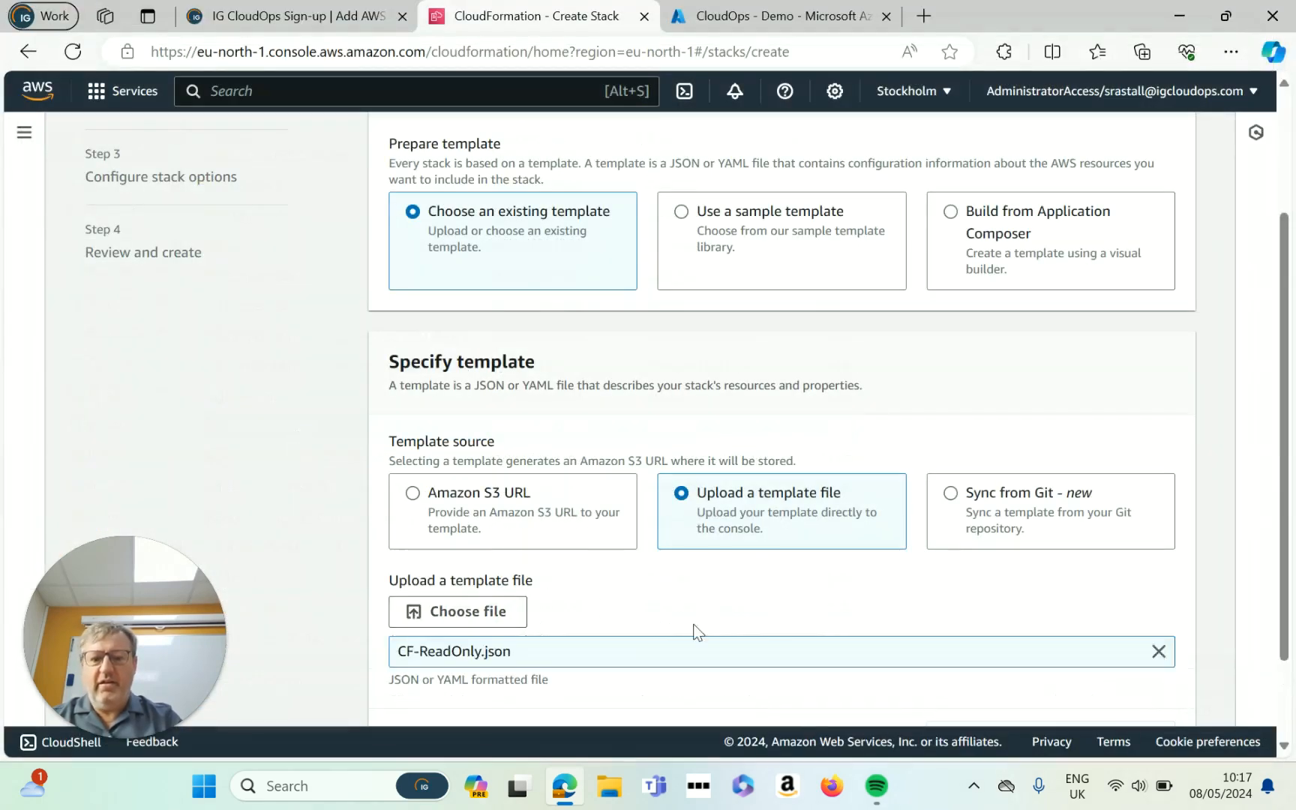
scroll(1275, 597, down, 2)
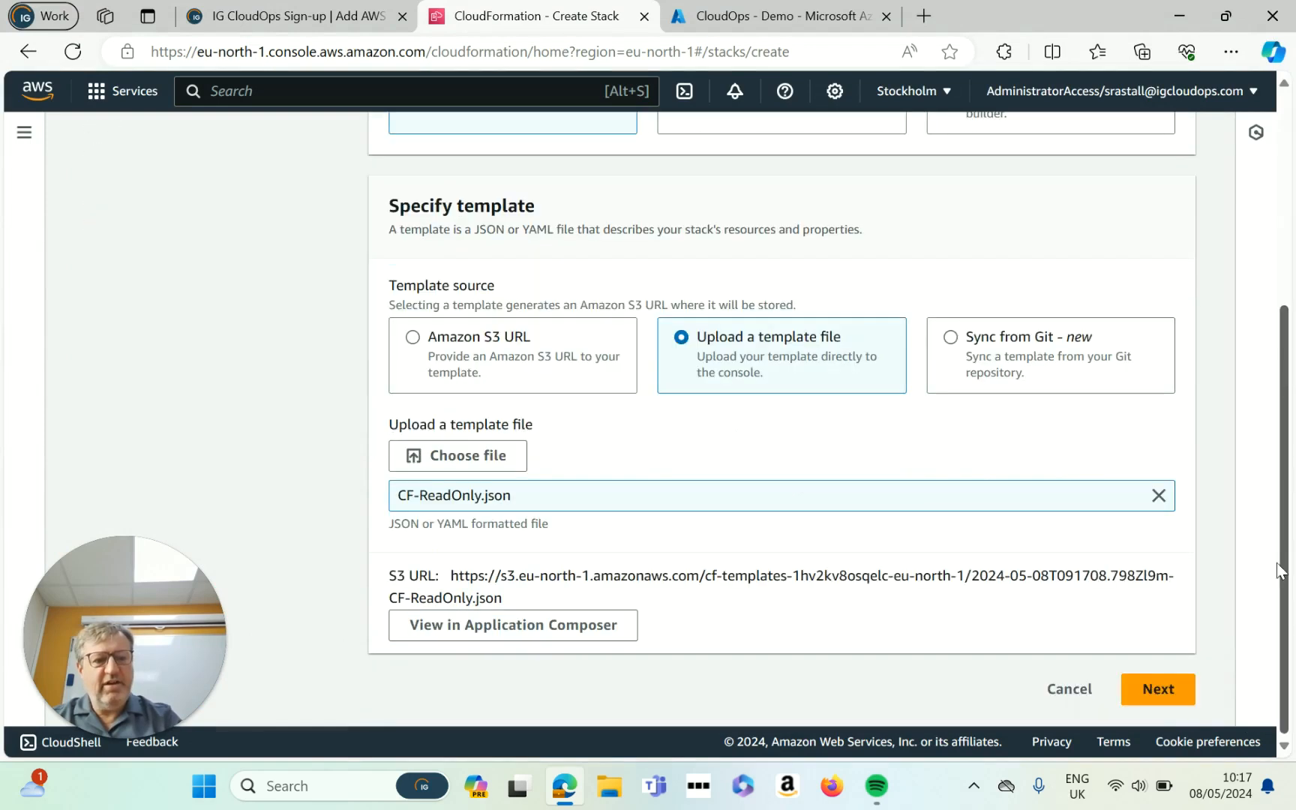
click(1165, 695)
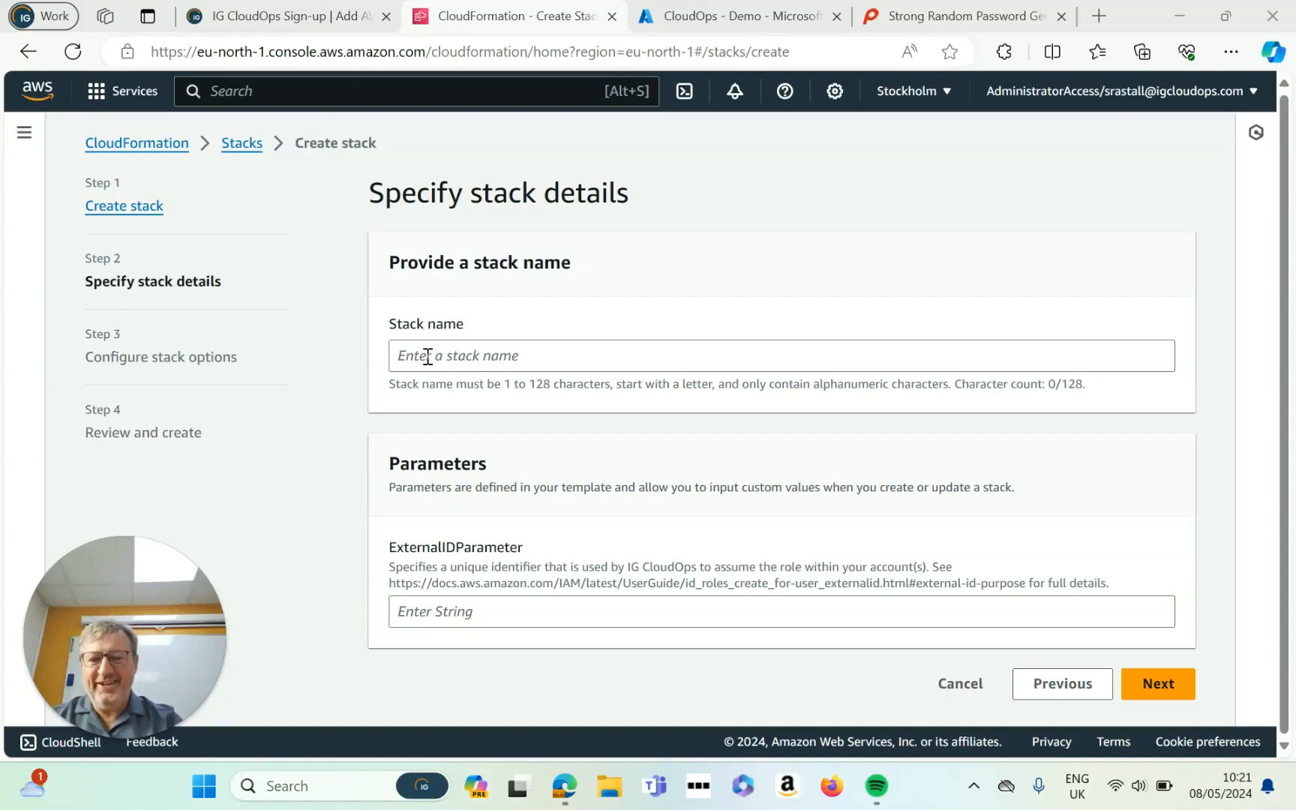
Step: Enter 'Cloud Ops' as the stack name and copy a password from the generator tab
click(427, 356)
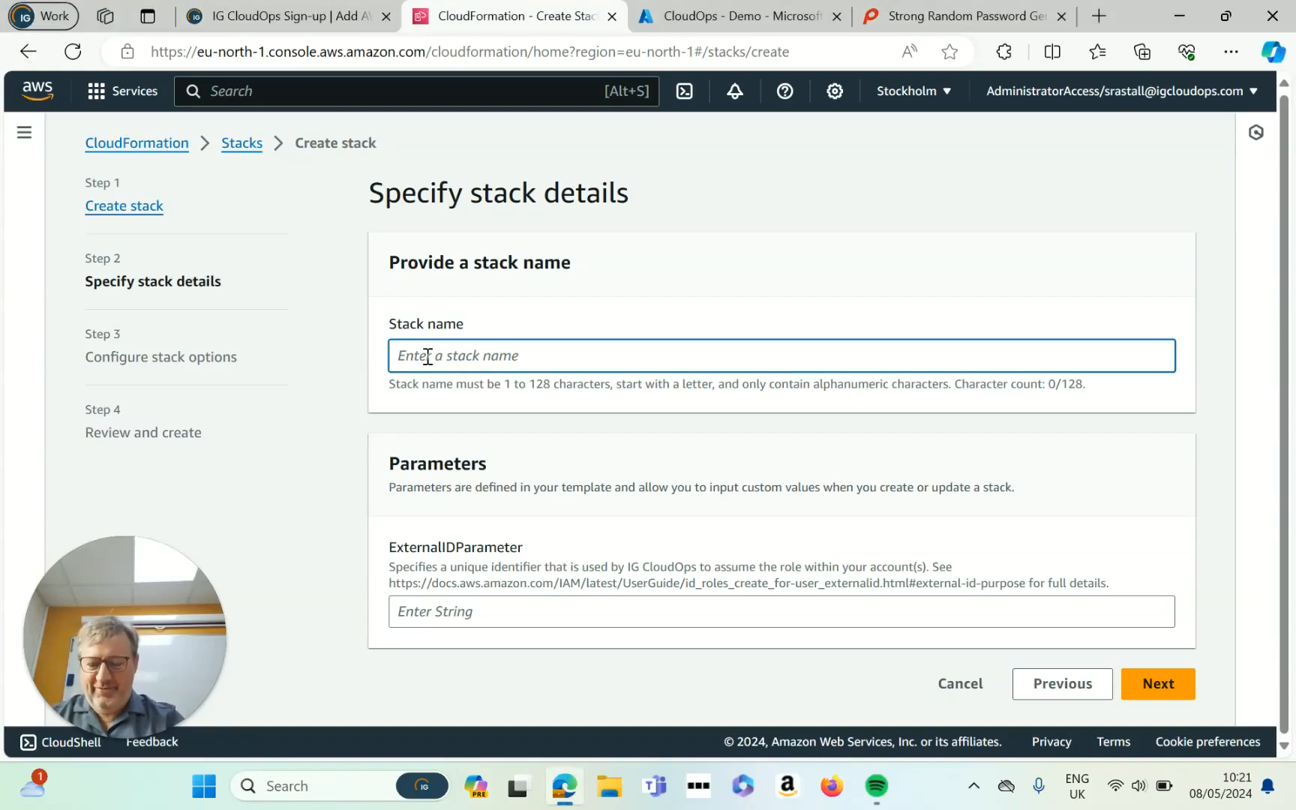
text(Cloud)
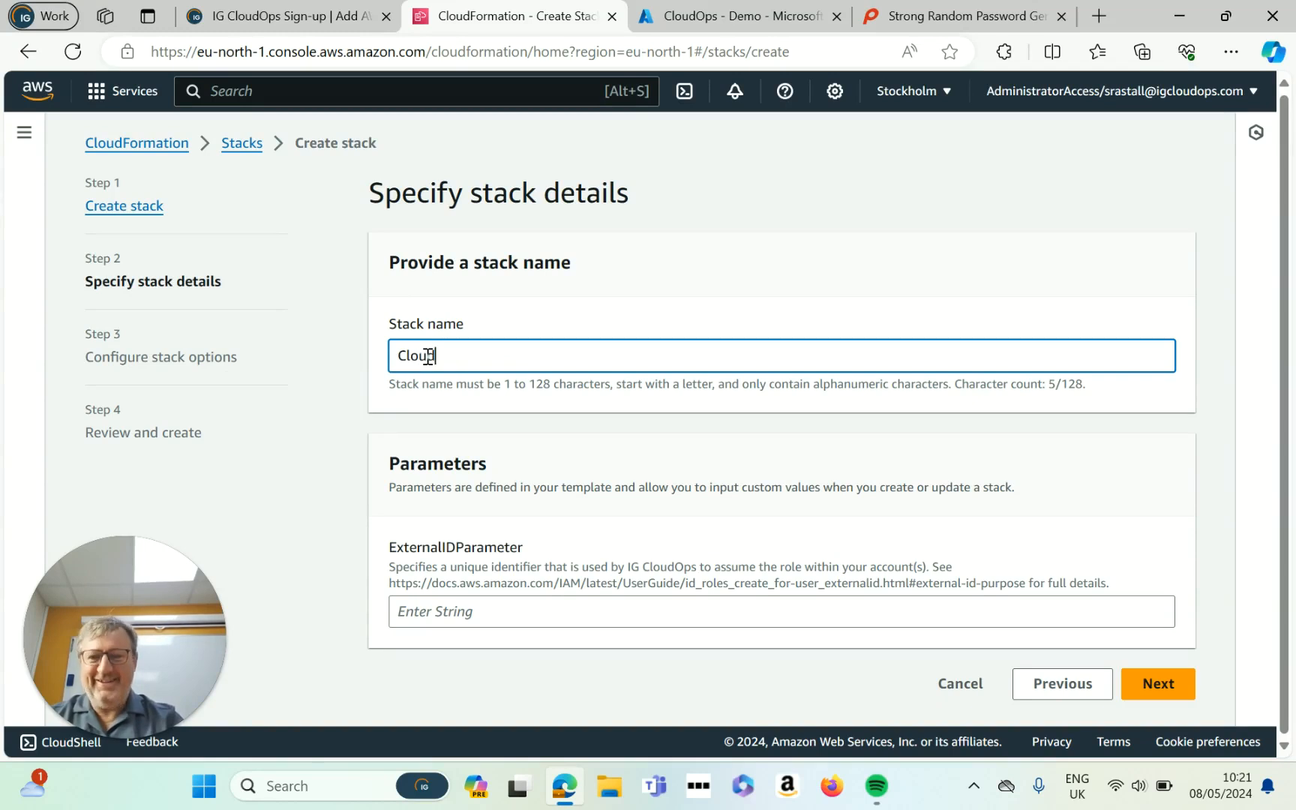
text( Ops)
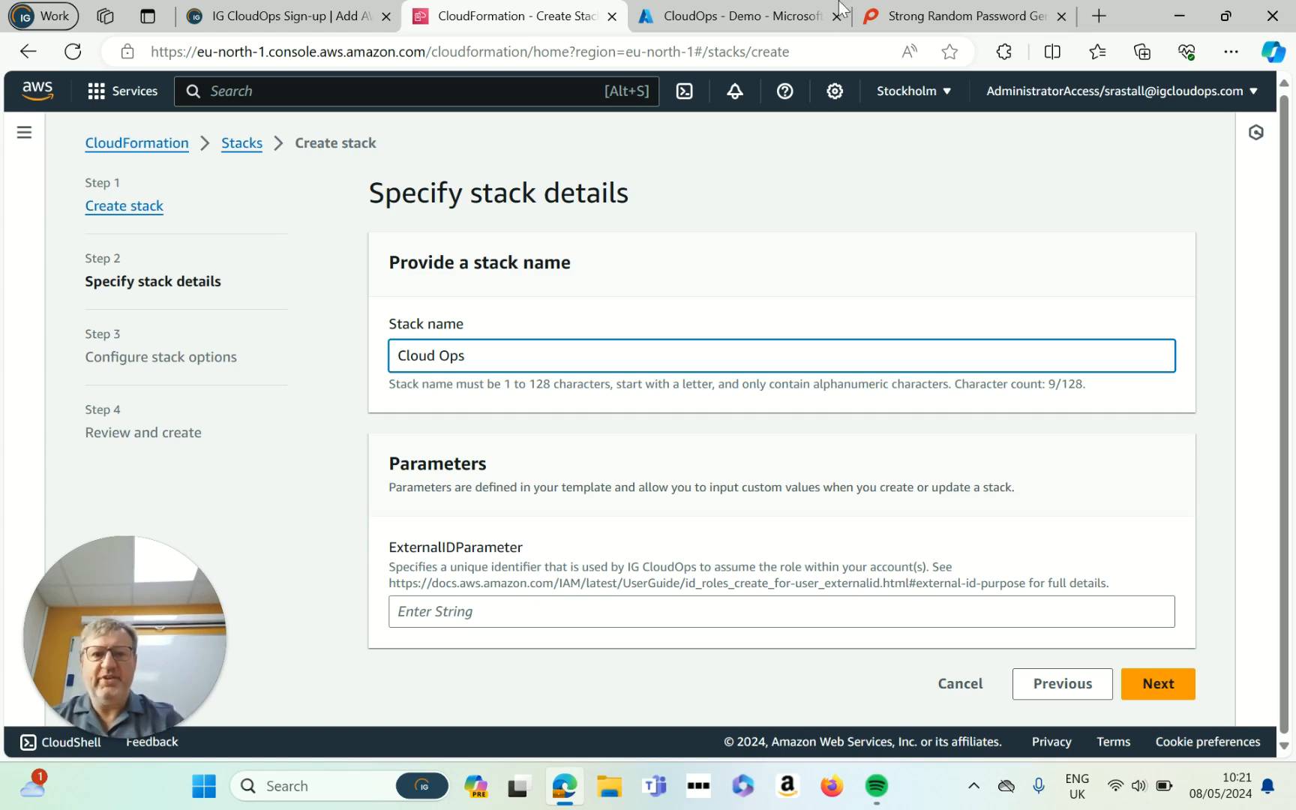
click(966, 19)
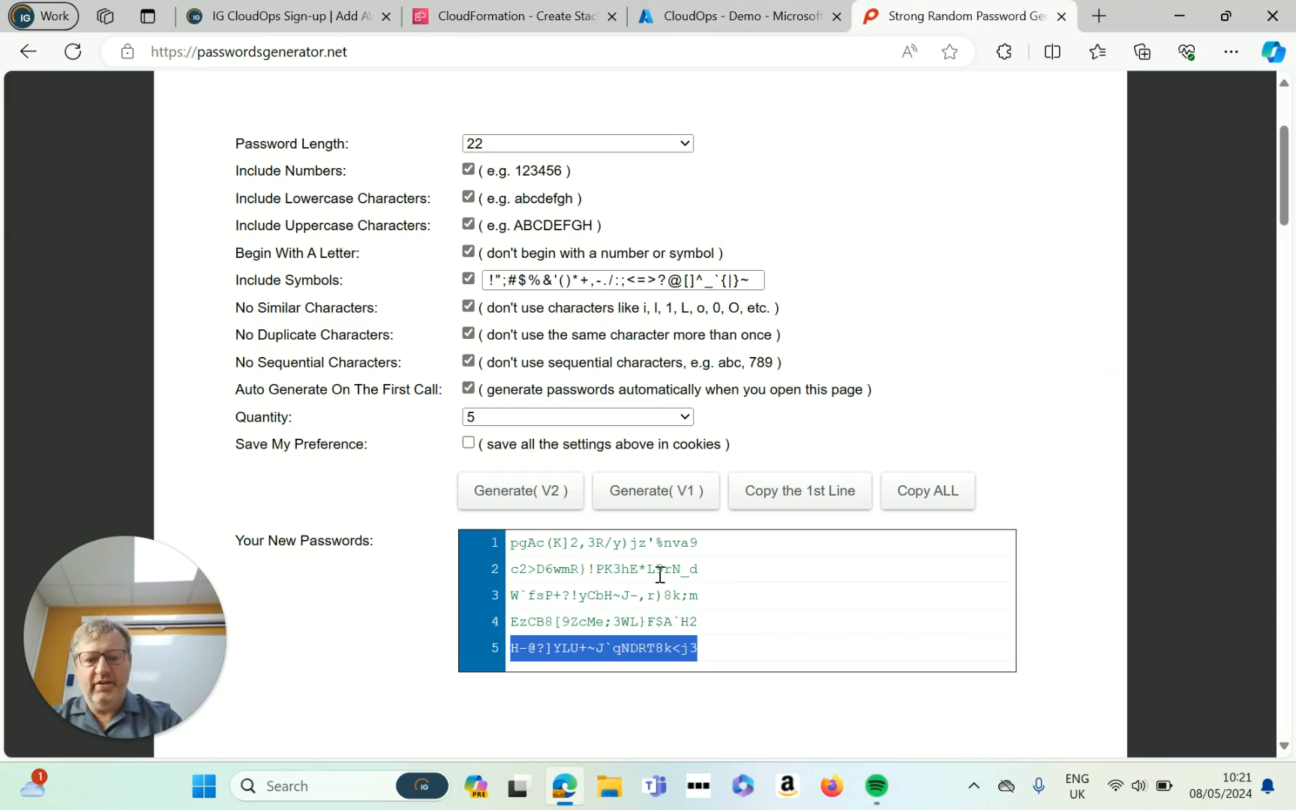
click(490, 9)
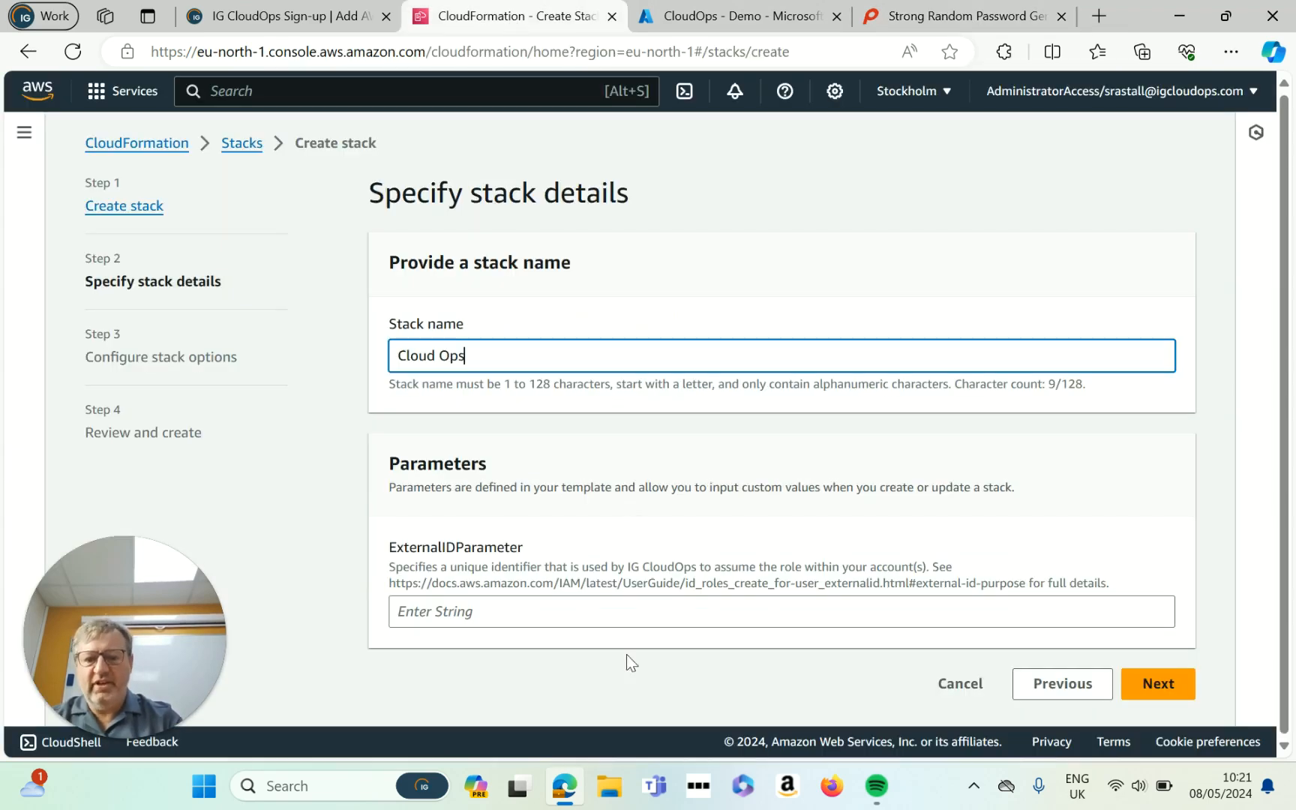
Step: Paste the generated password into ExternalIDParameter and change the stack name to 'CloudOps'
click(509, 617)
right_click(510, 616)
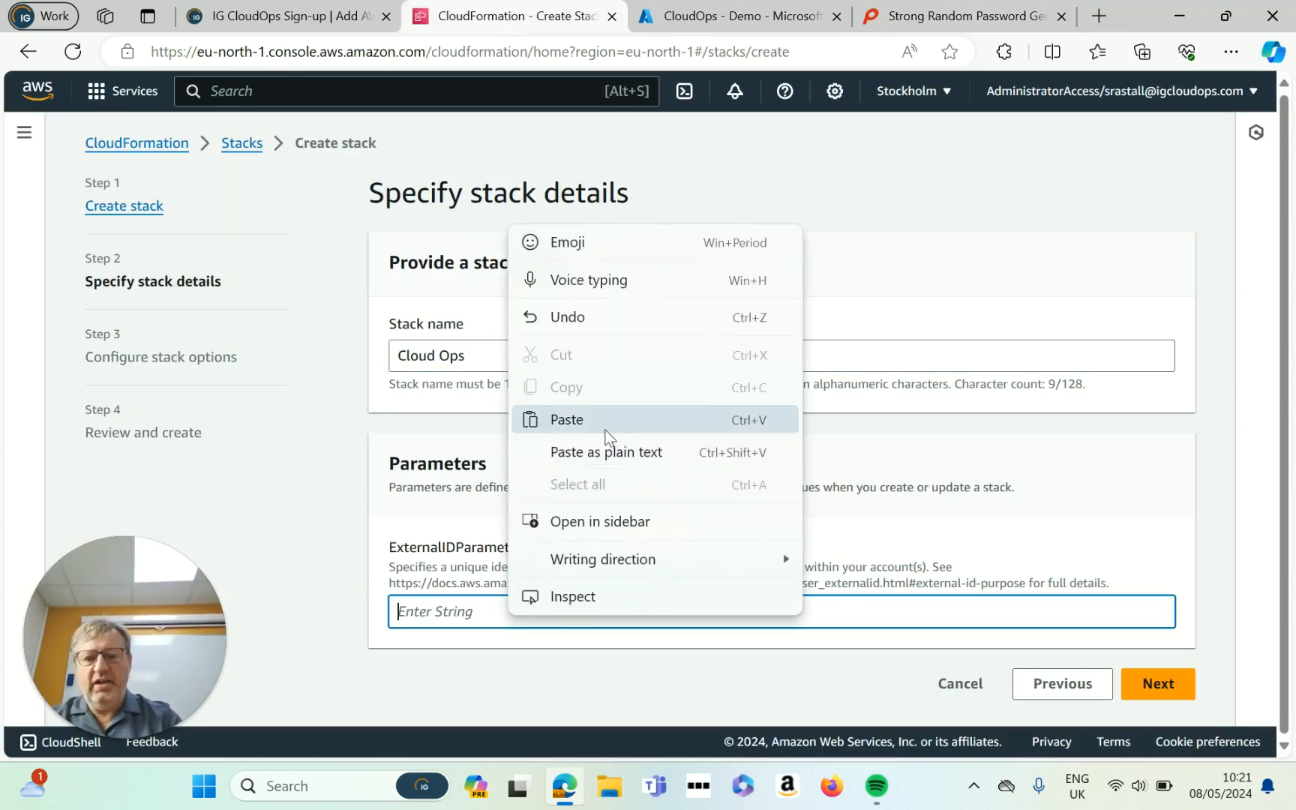
click(607, 425)
click(53, 316)
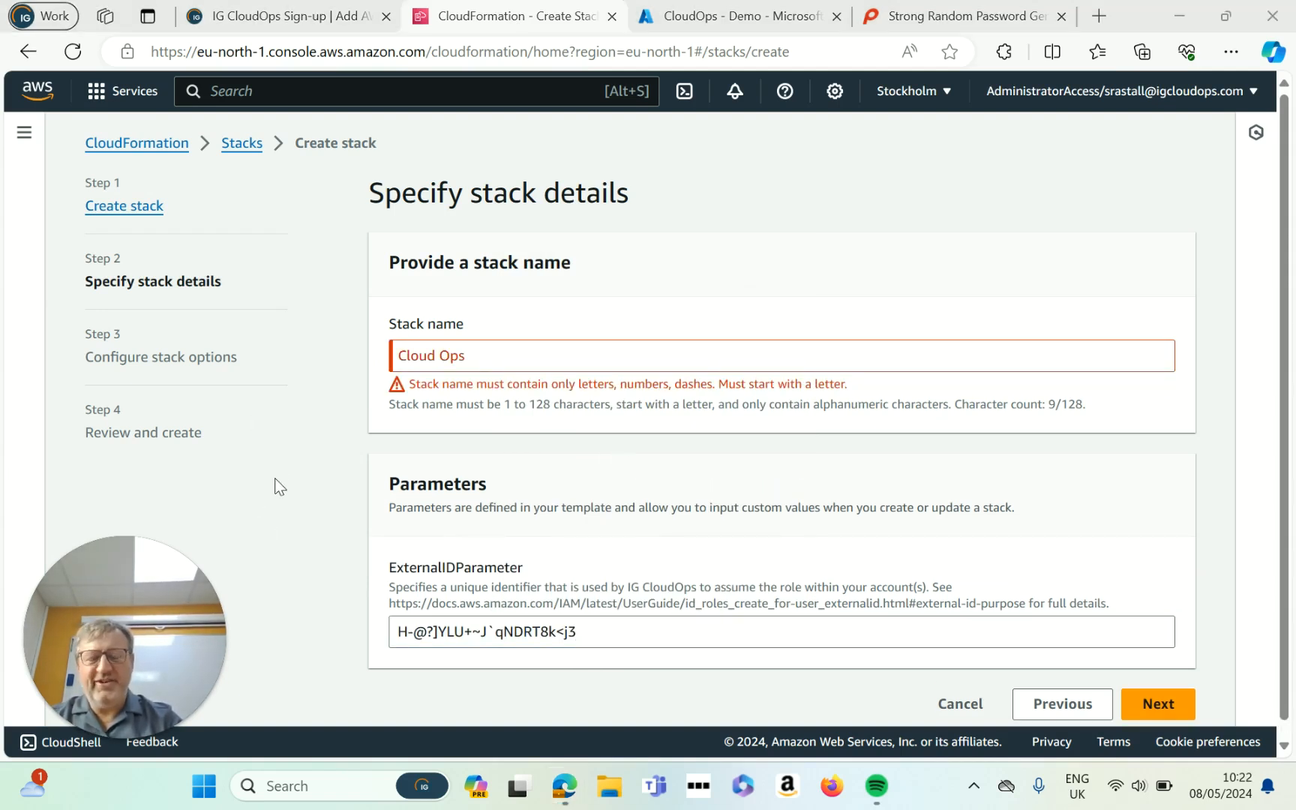
click(443, 355)
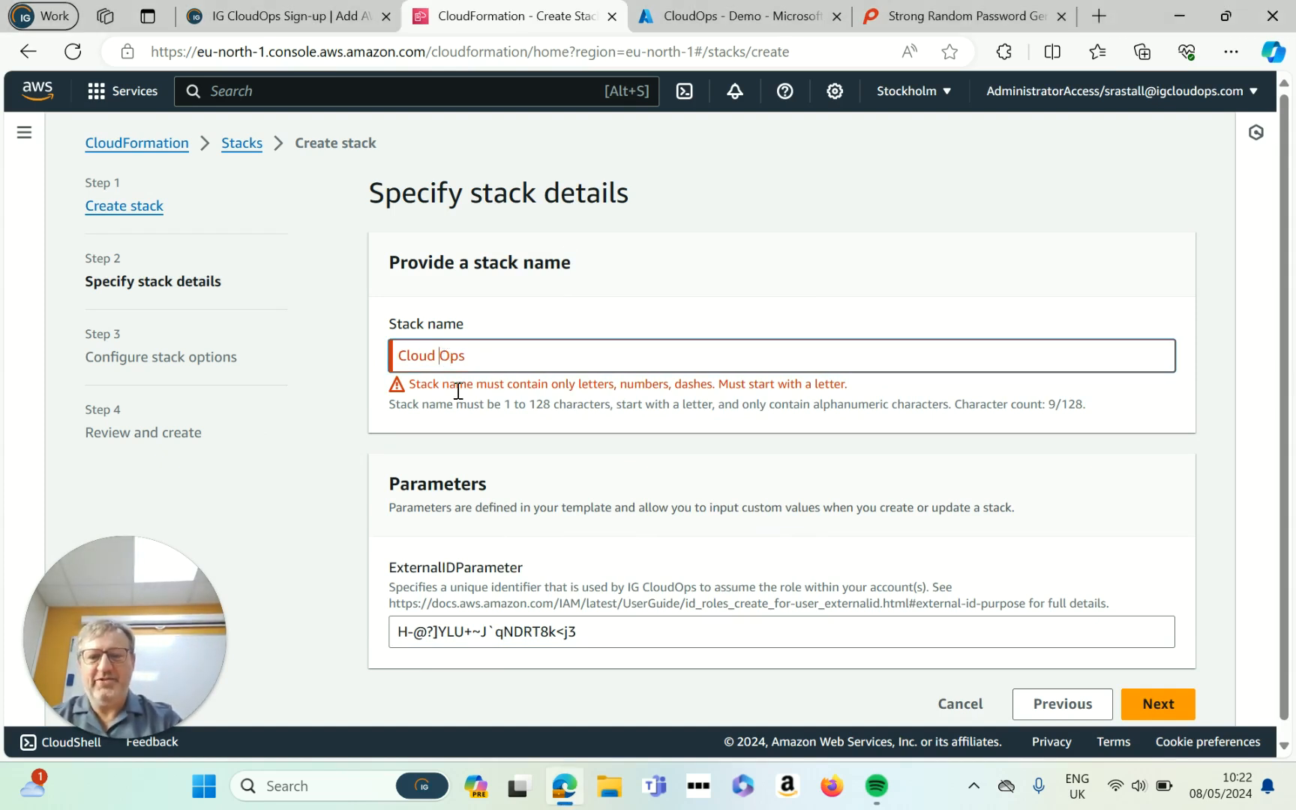
key(BackSpace)
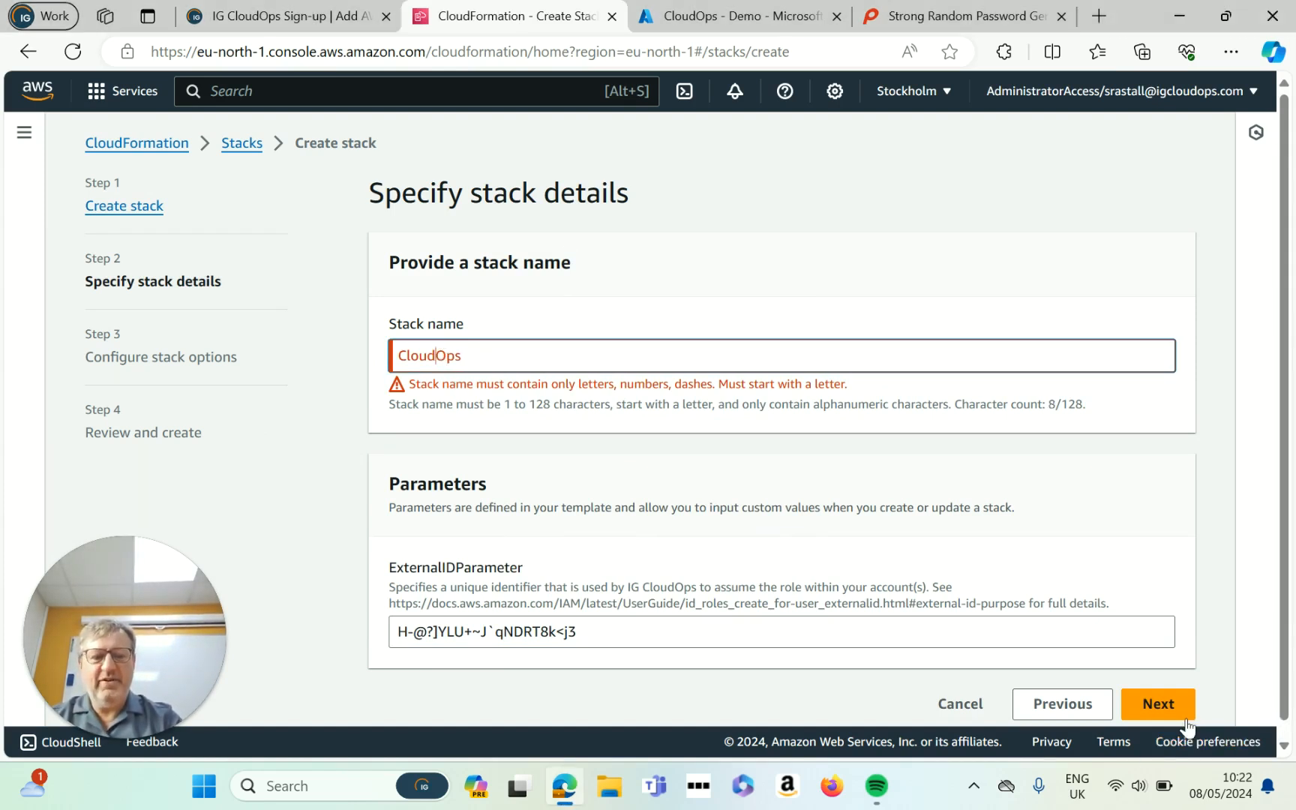
Step: Accept the stack details and leave all Configure stack options at their defaults
click(1168, 707)
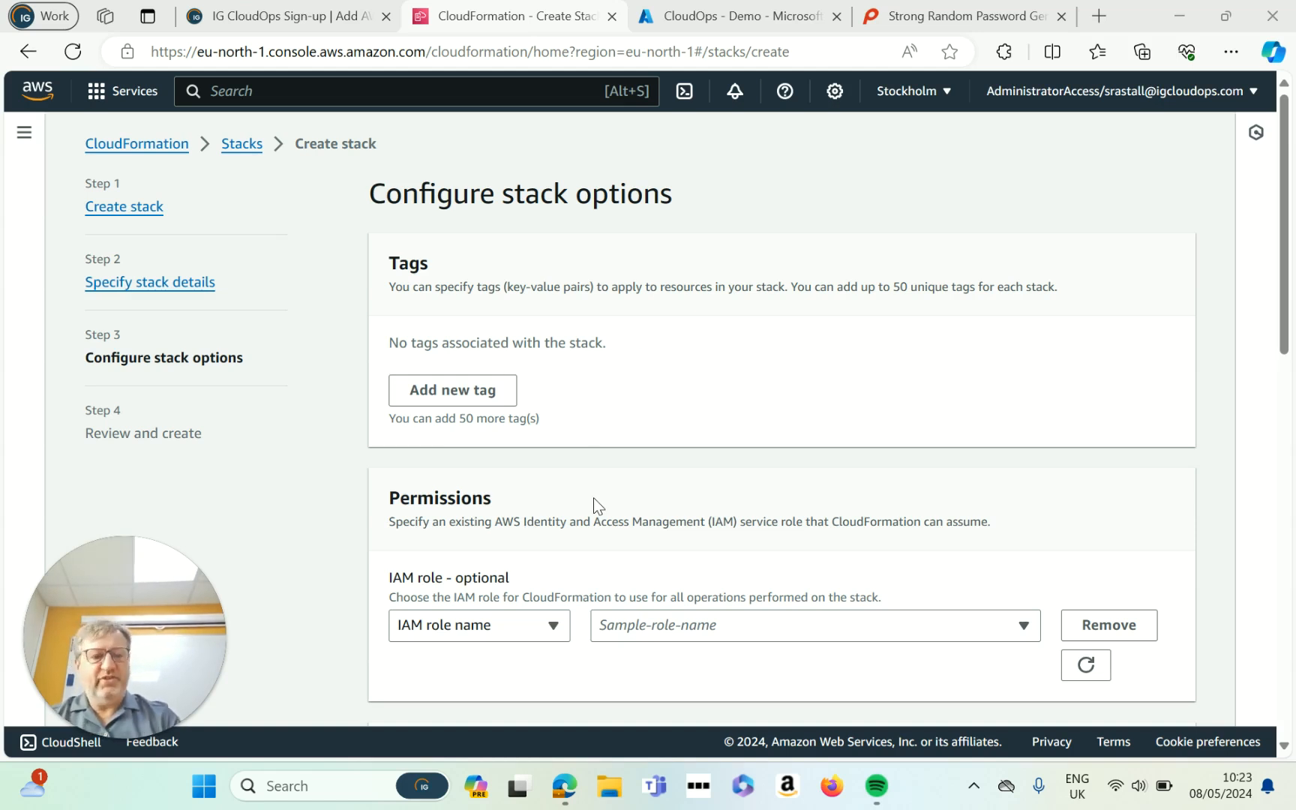
drag(1278, 260, 1256, 634)
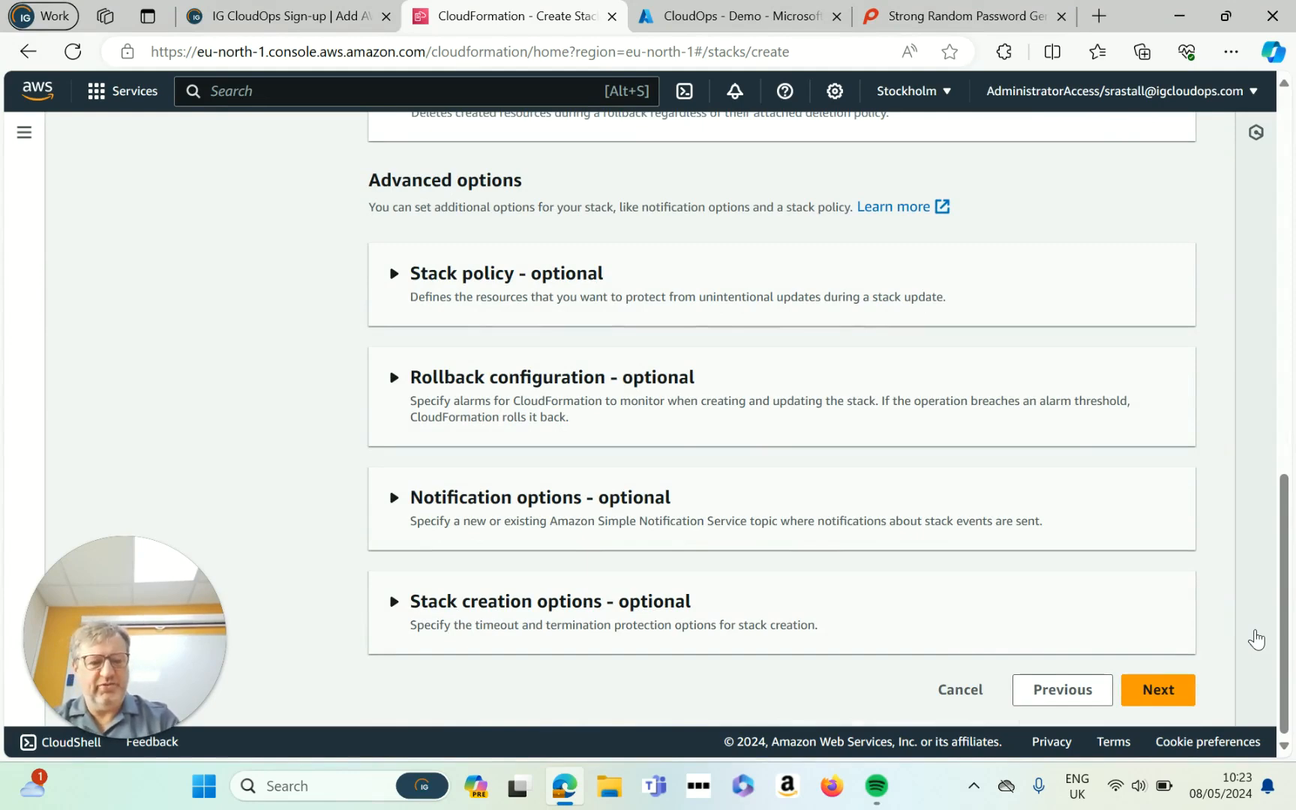
click(1160, 698)
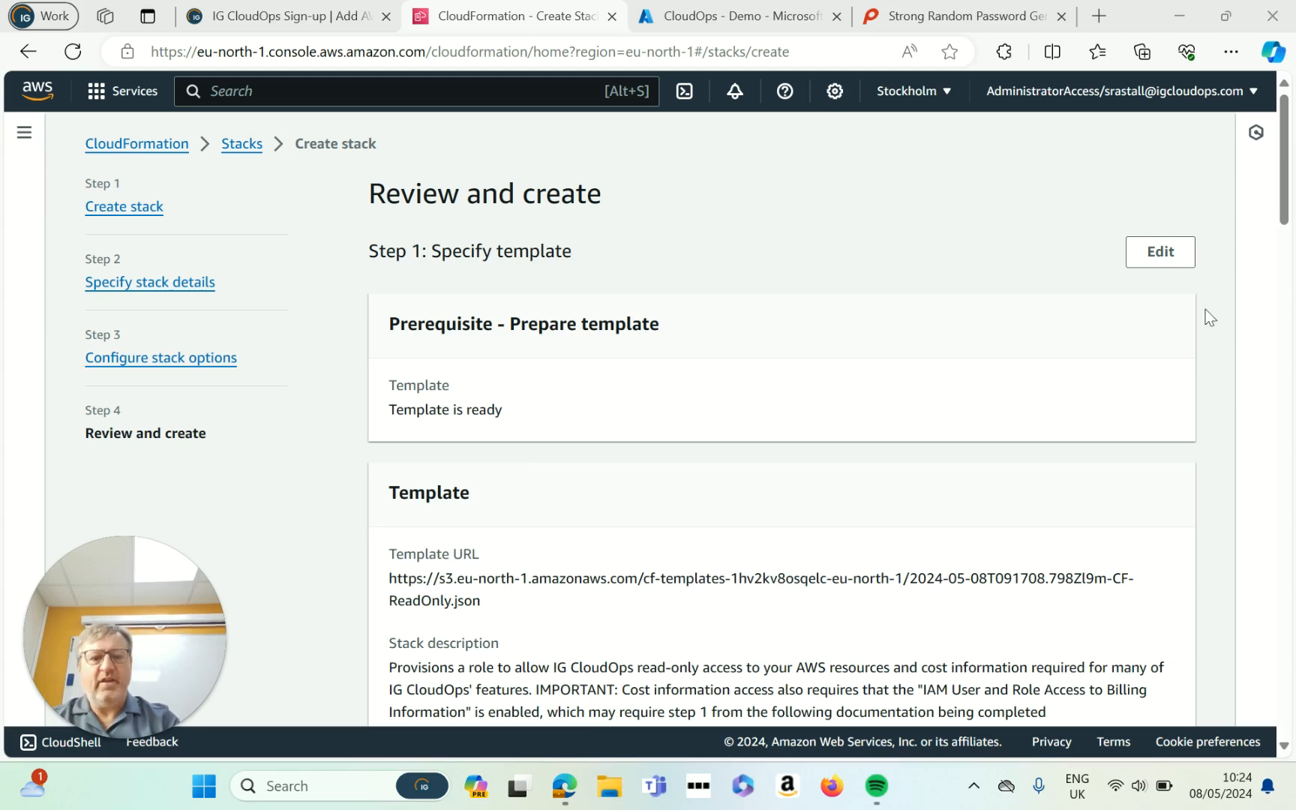
Step: Tick the acknowledgement for IAM resources with custom names and submit the stack
drag(1287, 165, 1282, 237)
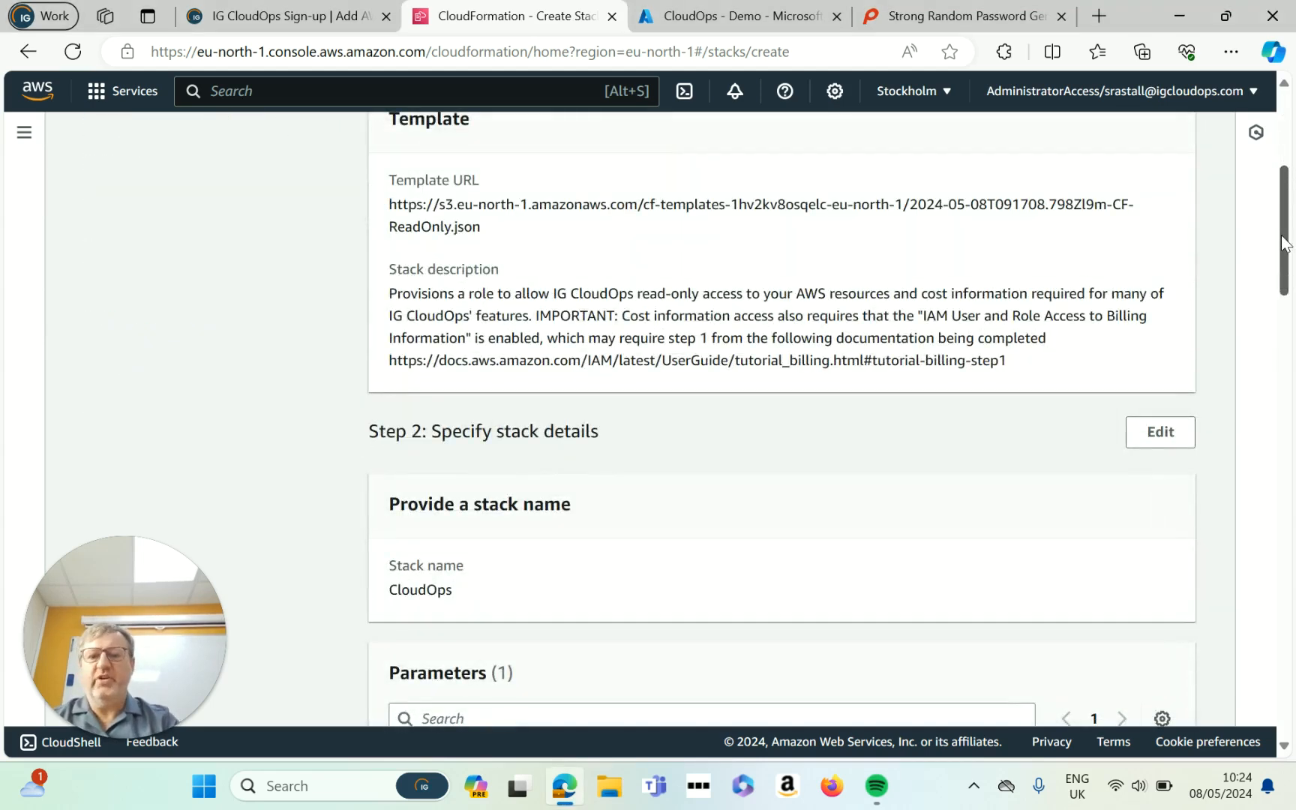
drag(1282, 244, 1268, 670)
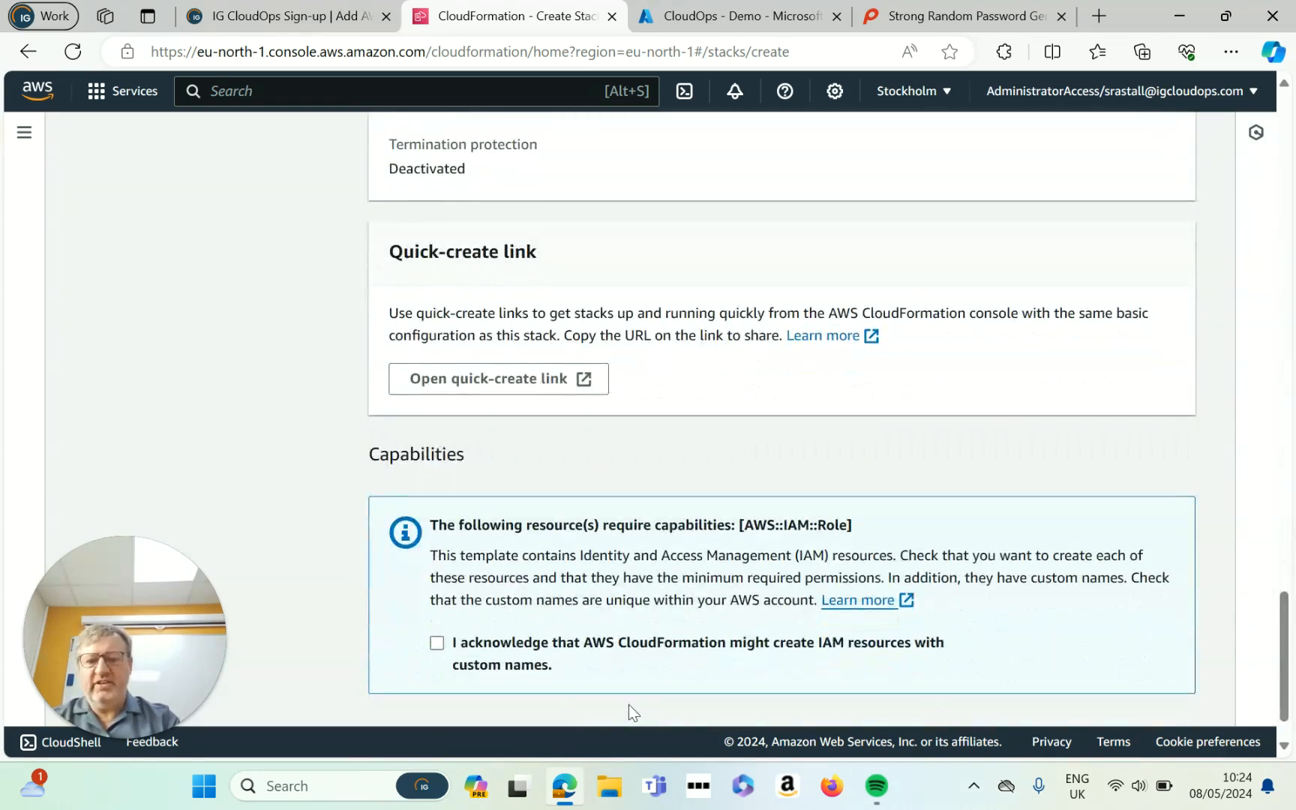
click(436, 645)
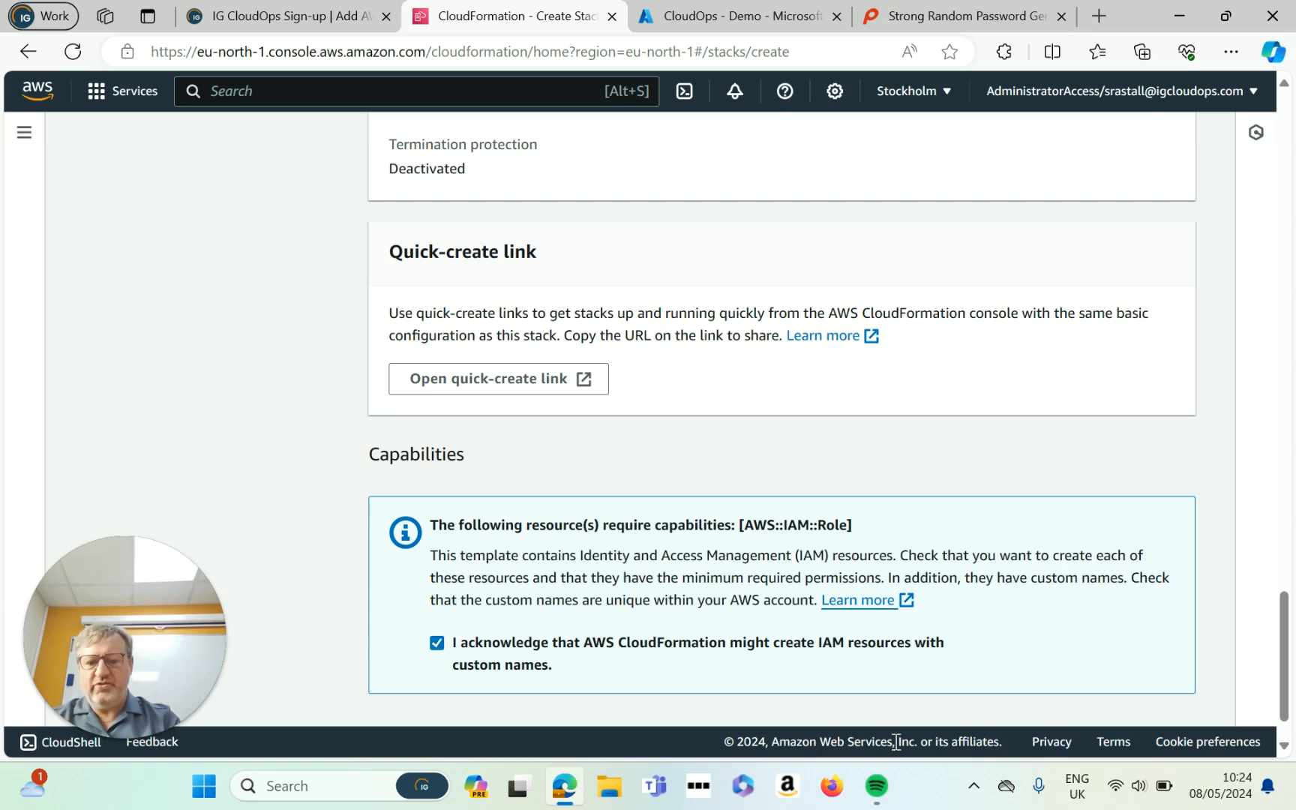
scroll(1155, 660, down, 2)
click(1151, 689)
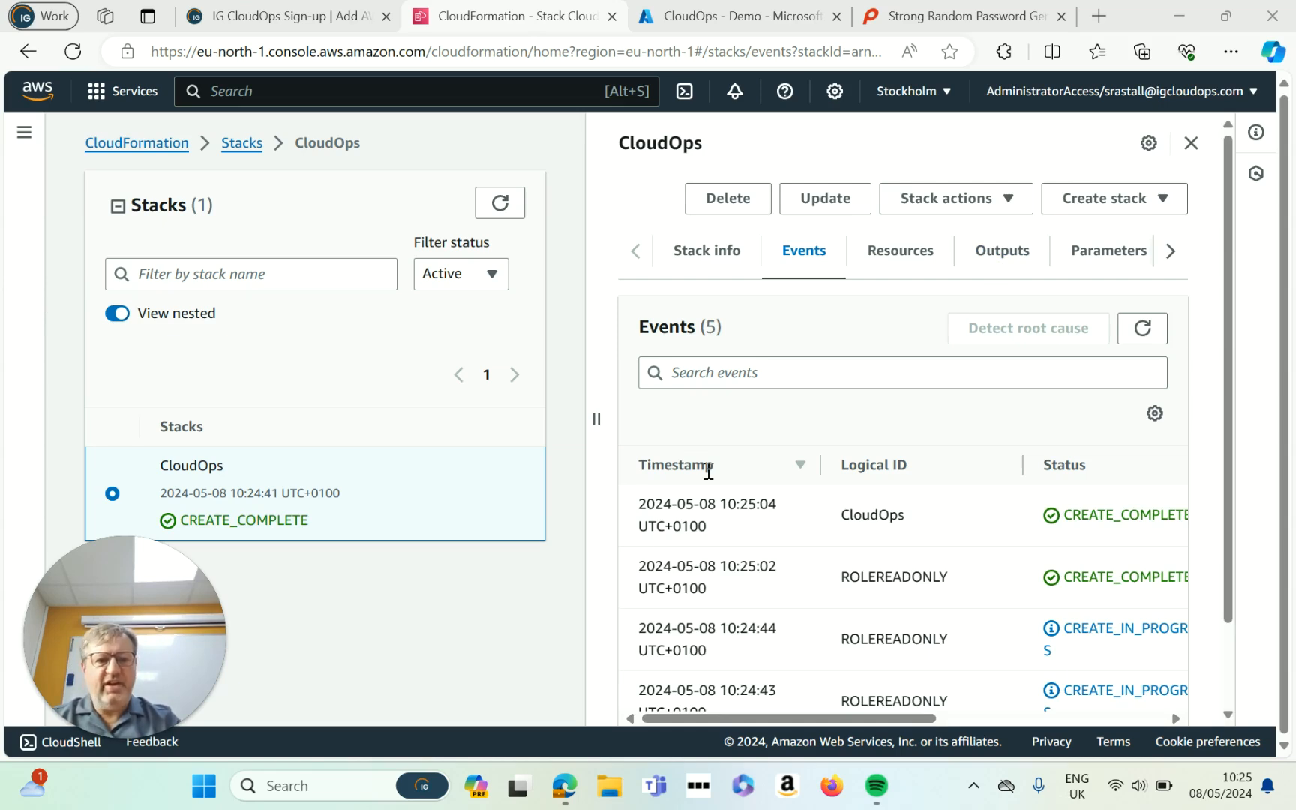
Step: View the CloudOps stack's Outputs: AccountID, ExternalID and RoleName
click(1007, 256)
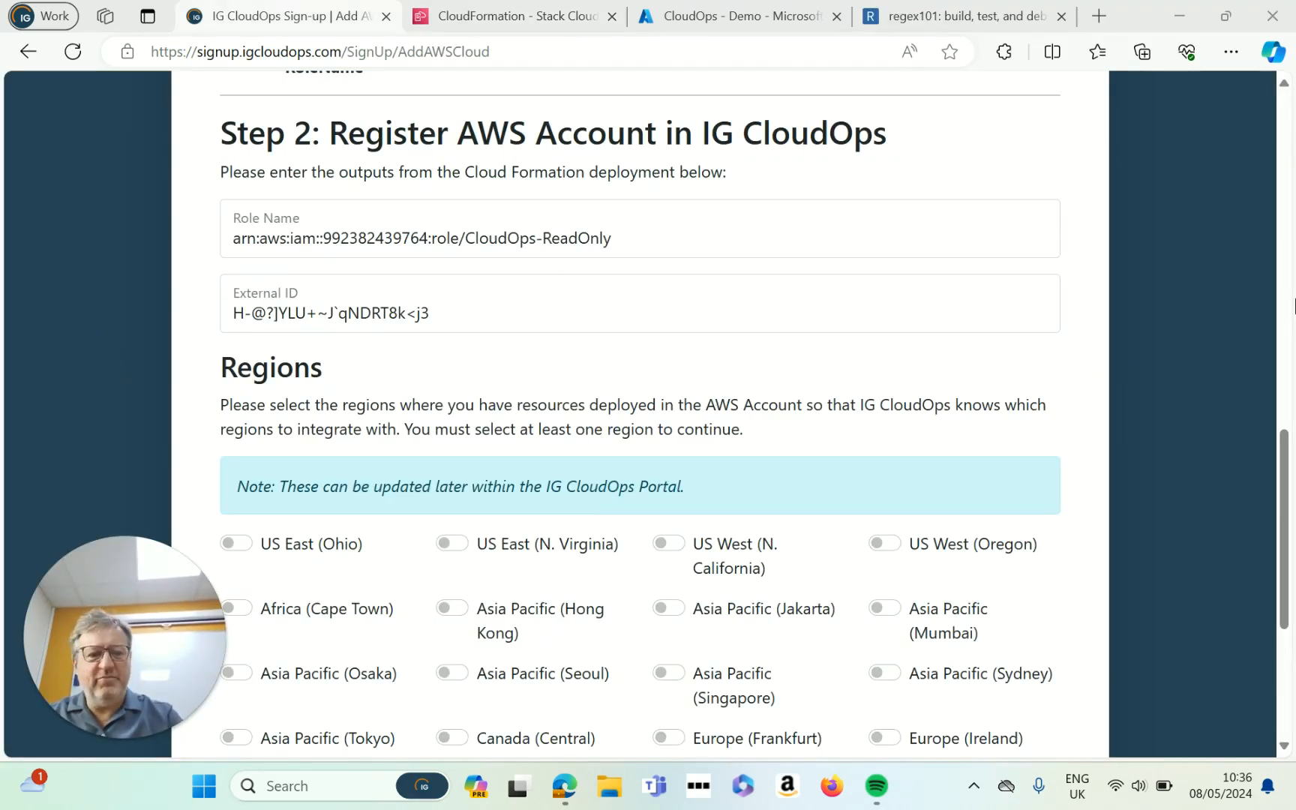
Step: Select the US West (Oregon) and Europe (London) regions and add the validated AWS account
drag(1287, 469, 1287, 526)
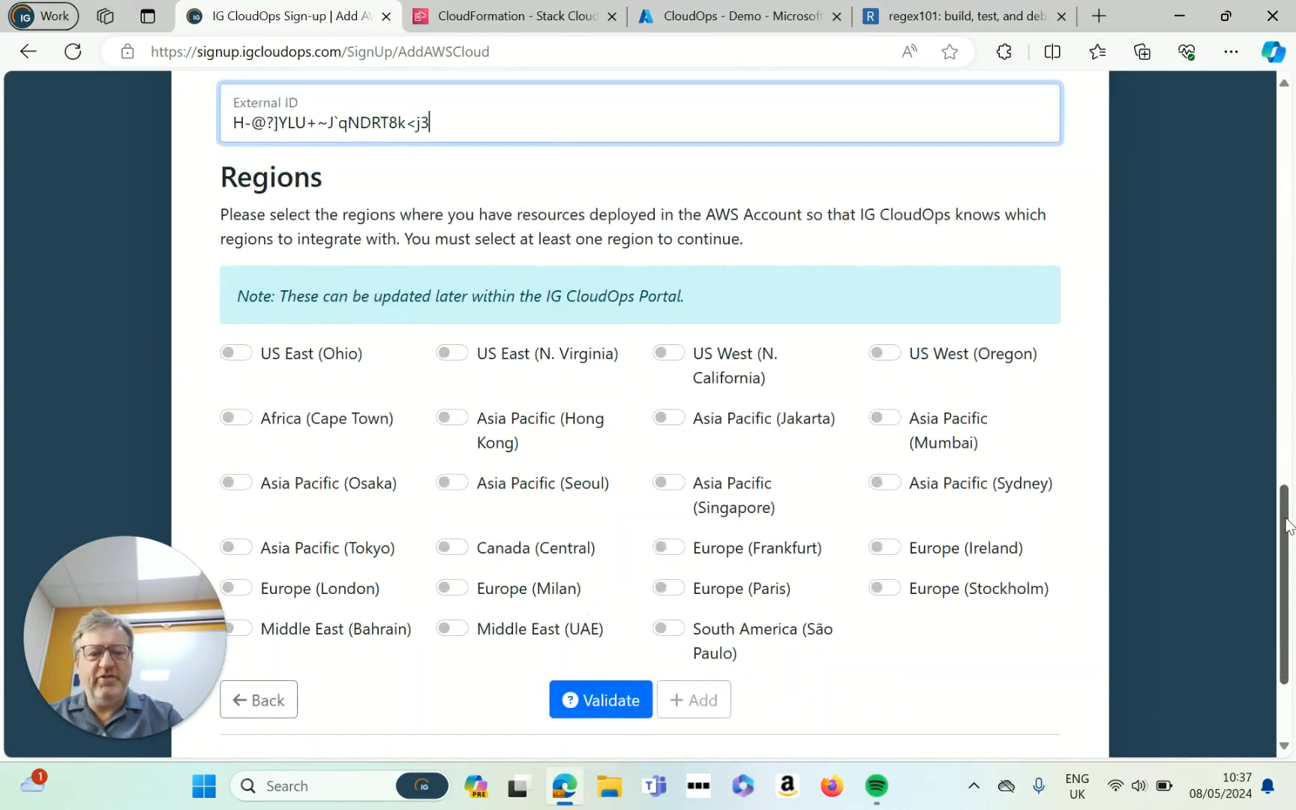
click(888, 354)
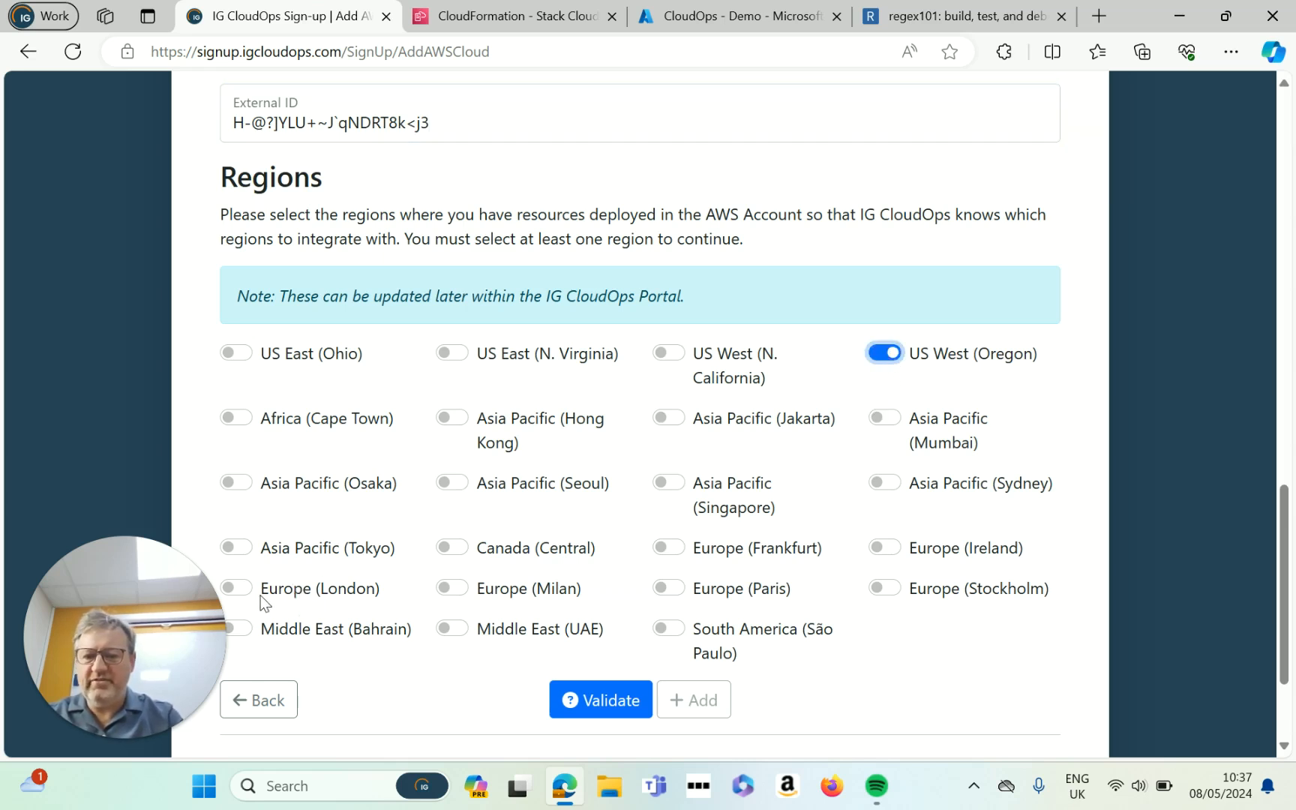
click(242, 588)
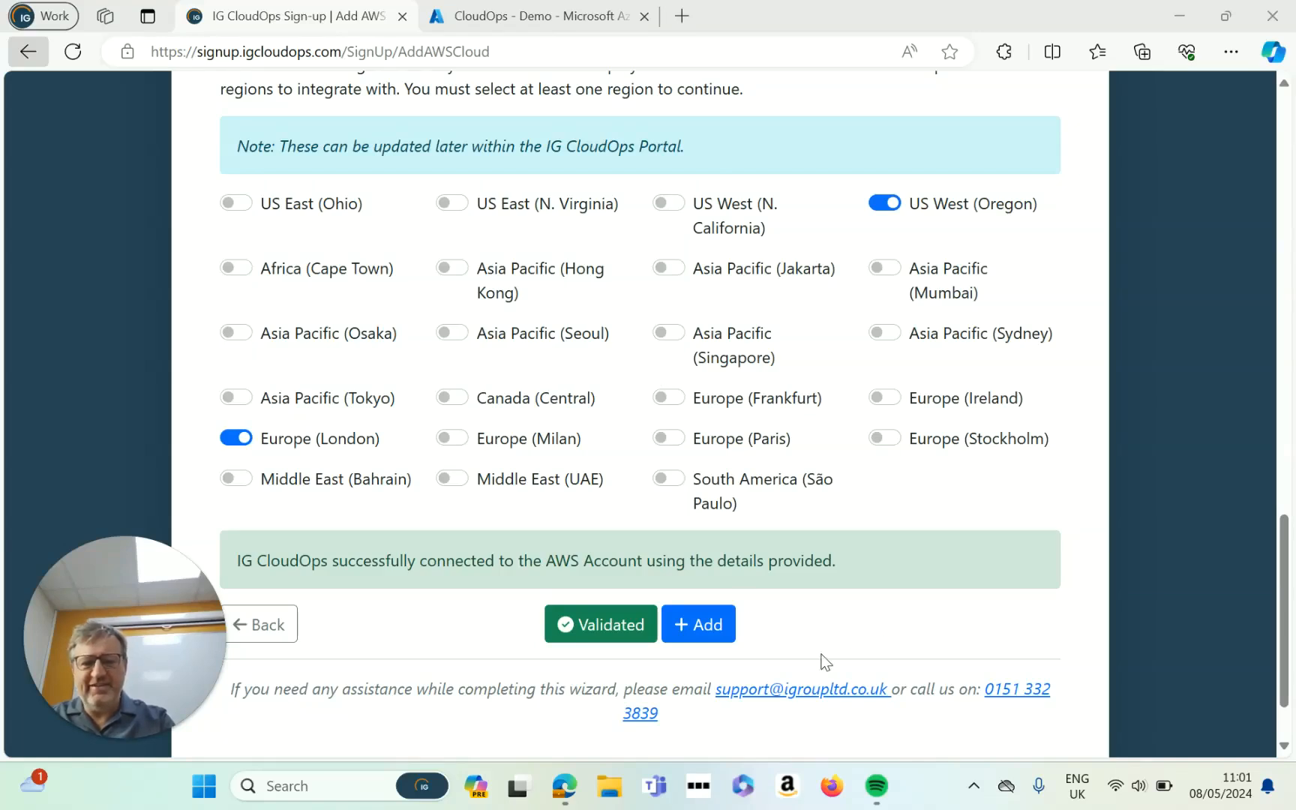
click(706, 634)
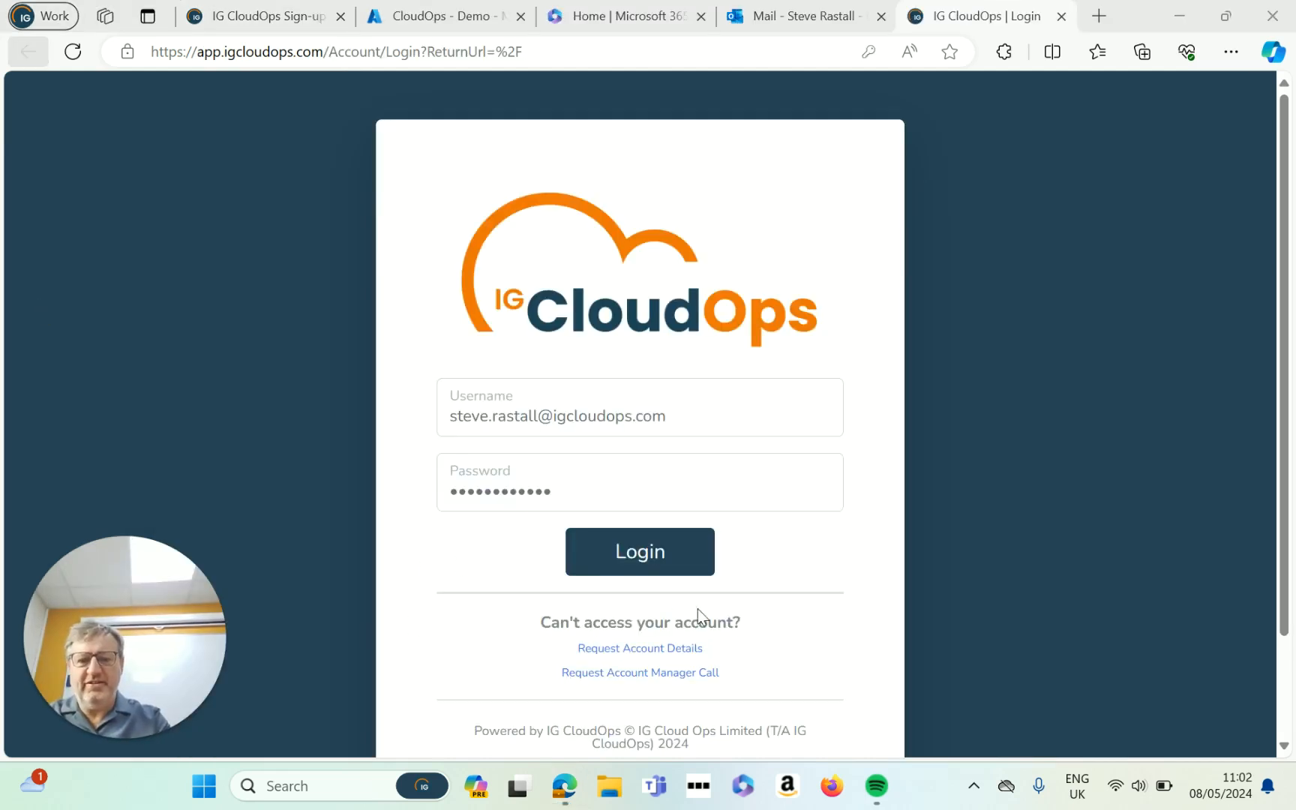
Step: Log in to the IG CloudOps portal and dismiss Edge's save-password prompt
click(650, 564)
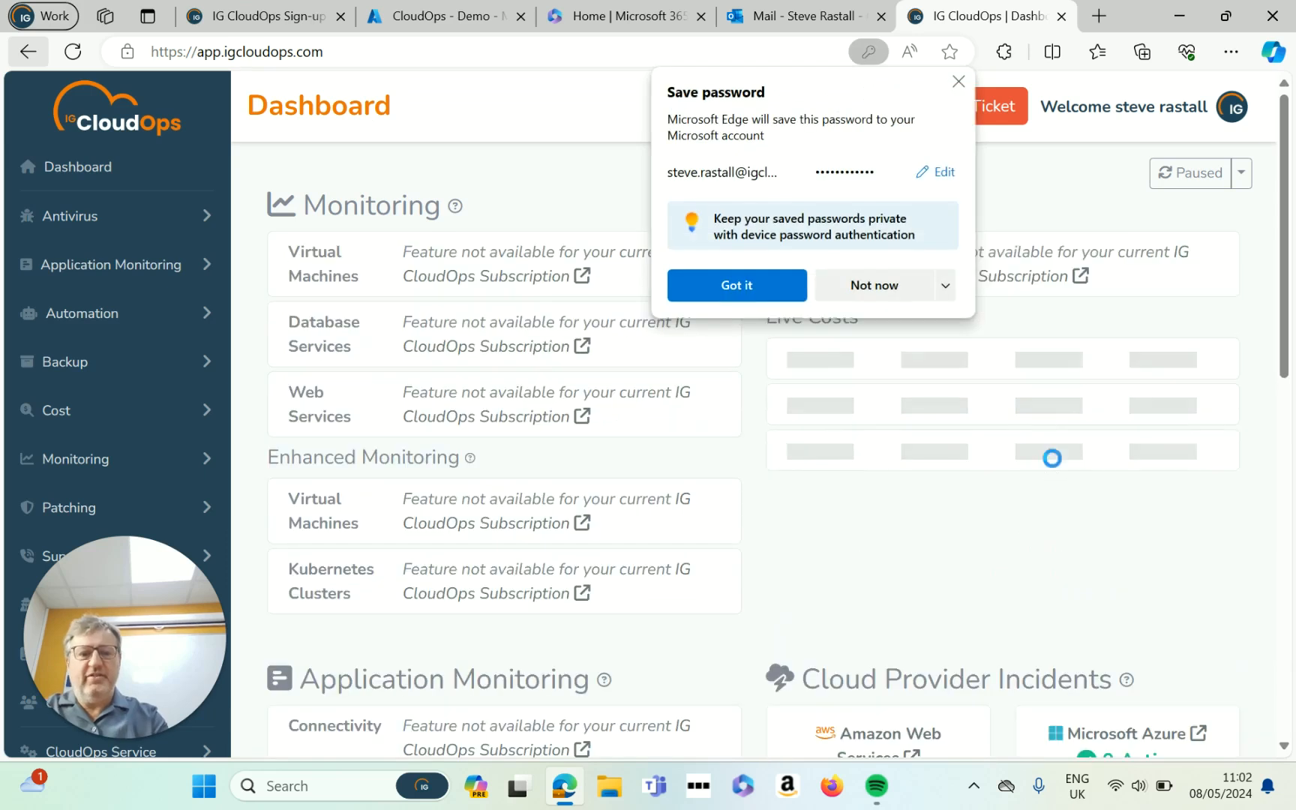
click(958, 81)
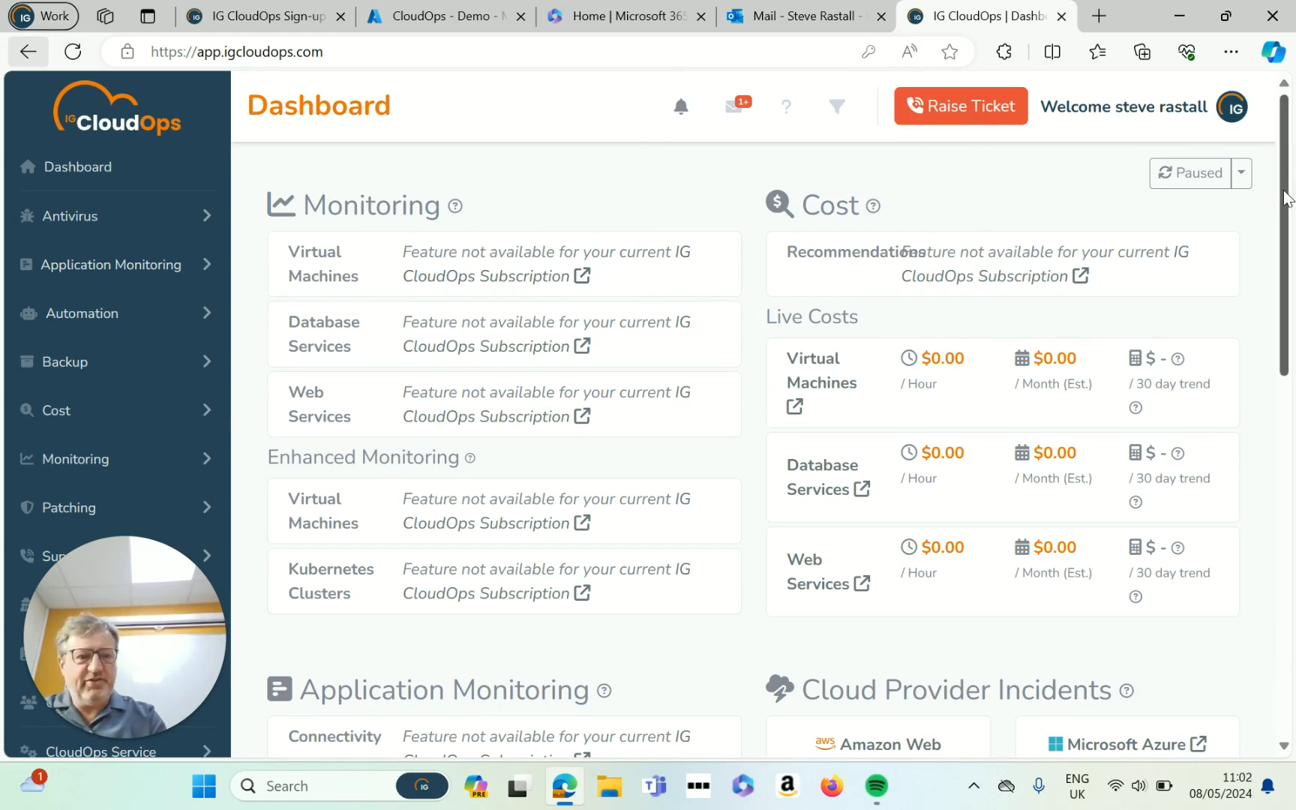
Step: Open the Virtual Machines page under Cost in the portal sidebar
mouse_move(1284, 195)
mouse_down()
mouse_move(1285, 301)
mouse_move(1285, 191)
mouse_up()
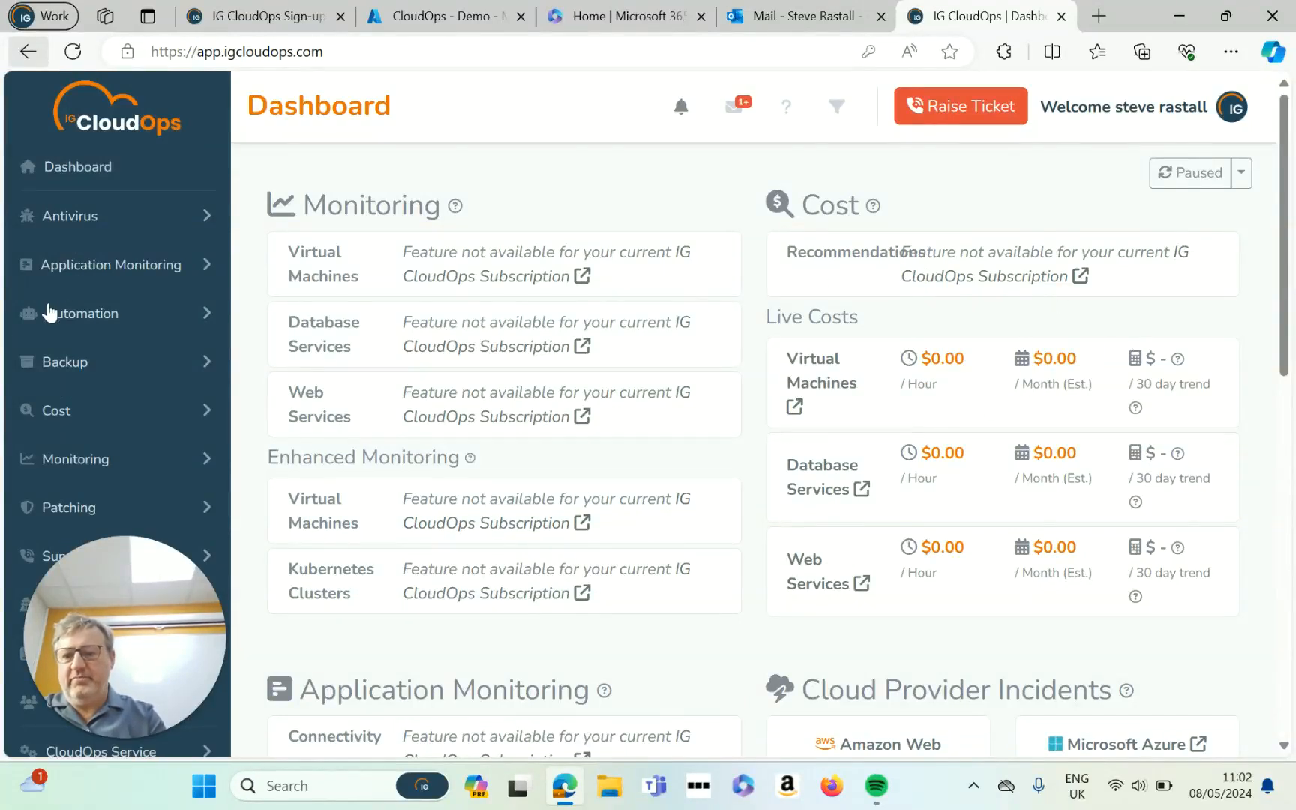
scroll(319, 338, down, 3)
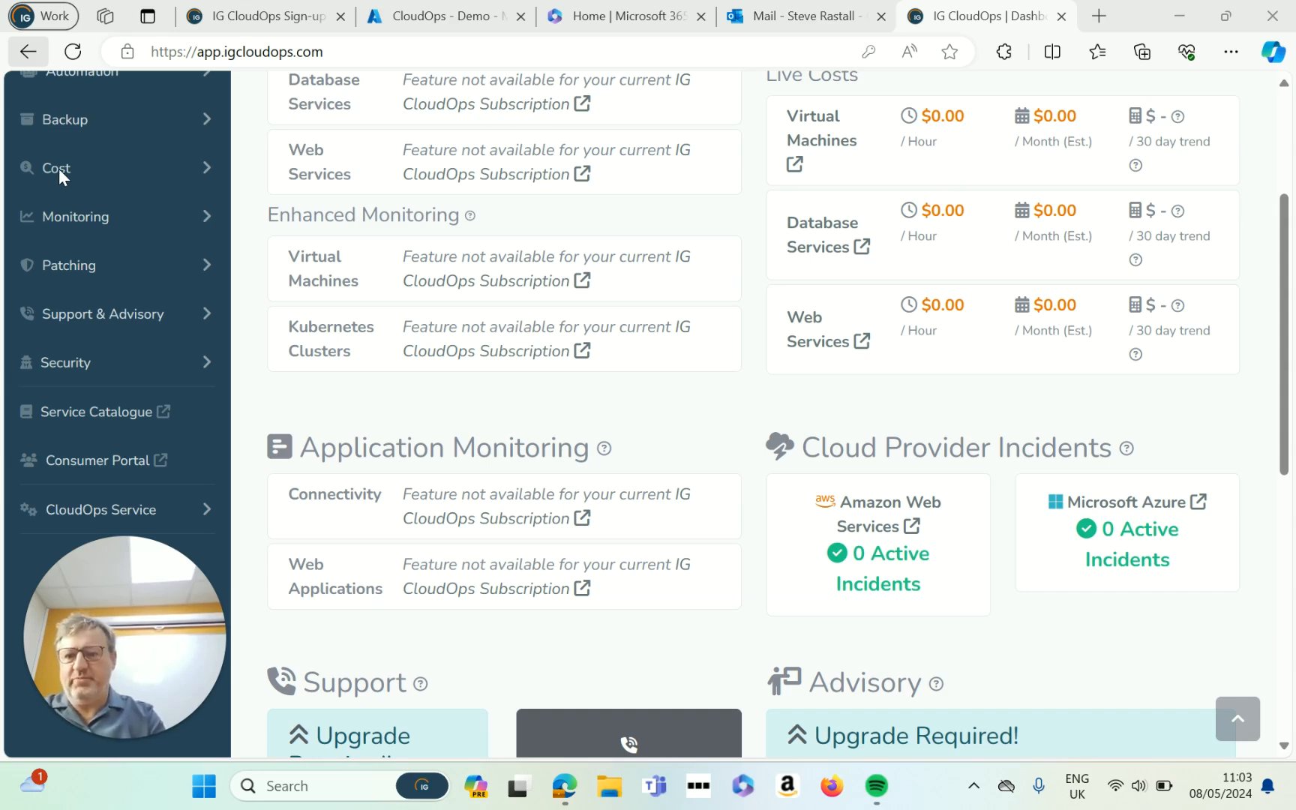
click(203, 174)
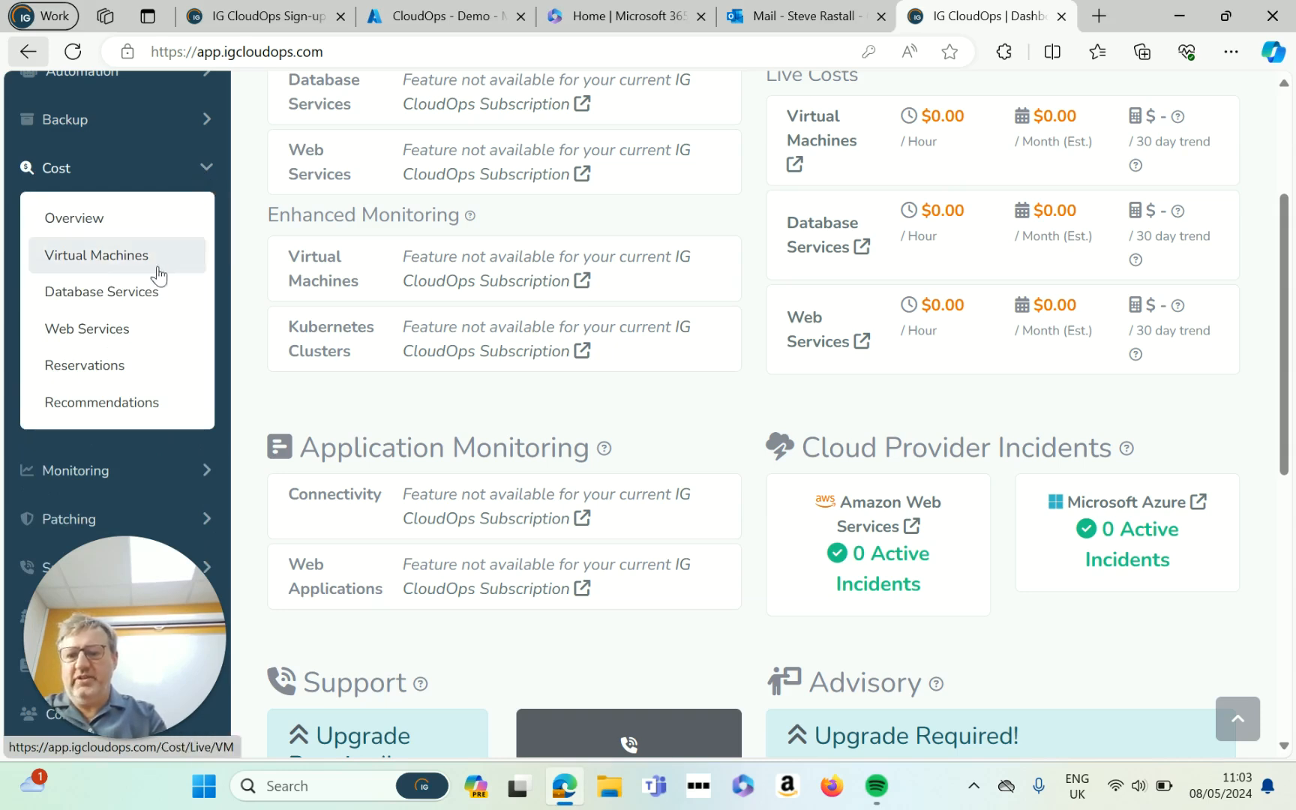
click(130, 258)
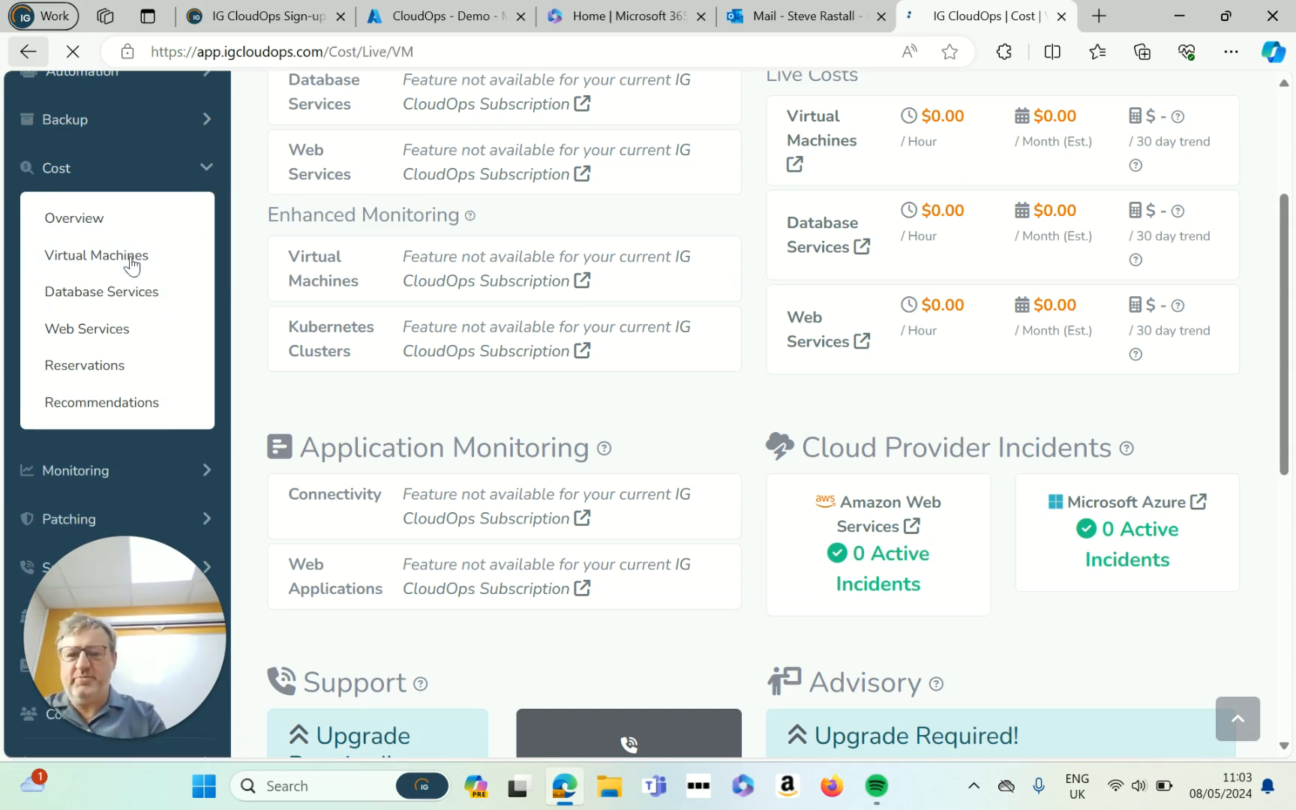